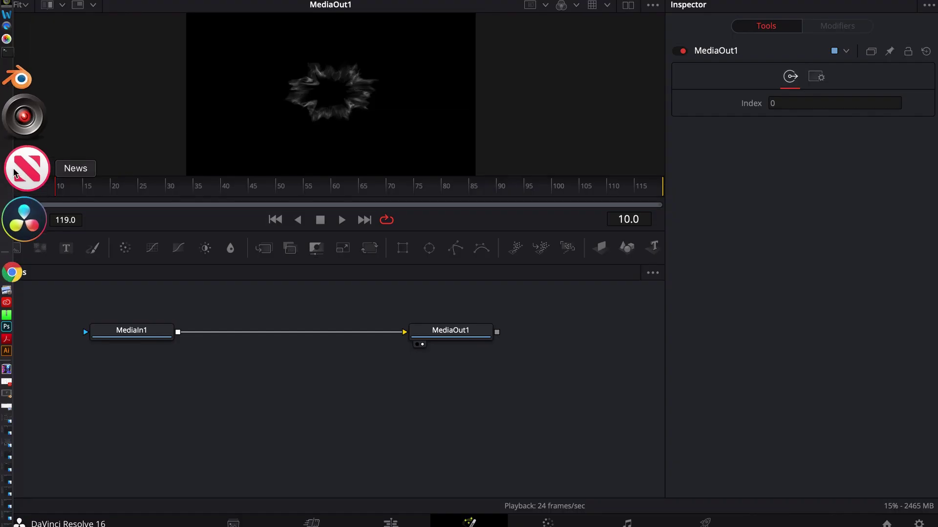
Glance at the CB Super website, then play the shockwave animation and stop at frame 49.
click(26, 203)
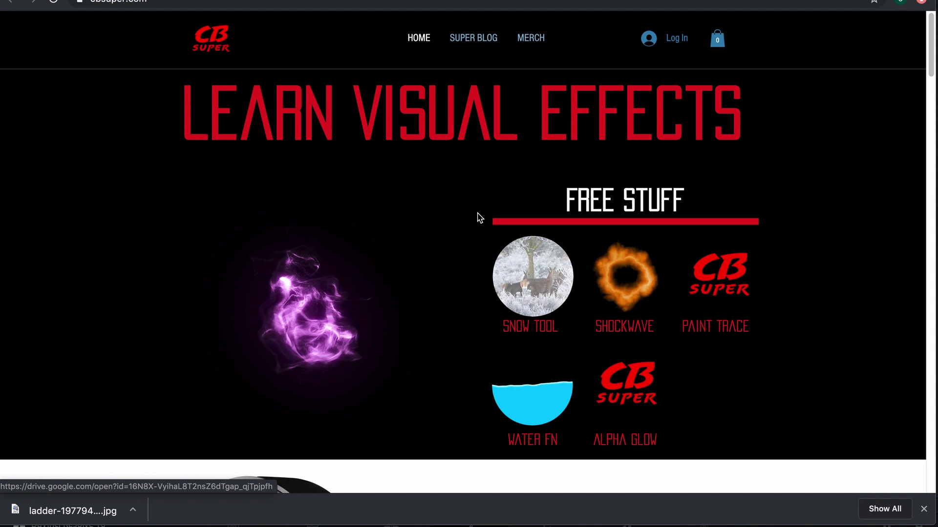
scroll(467, 252, down, 1)
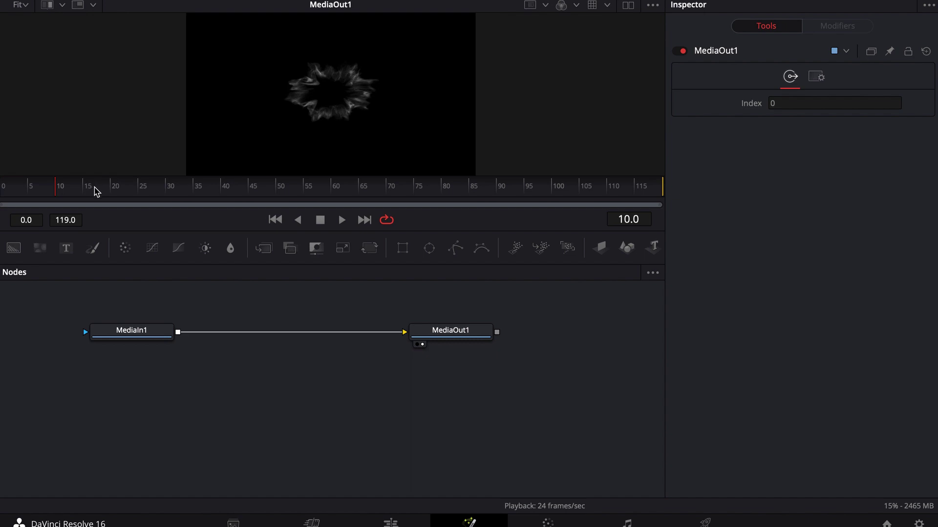
key(space)
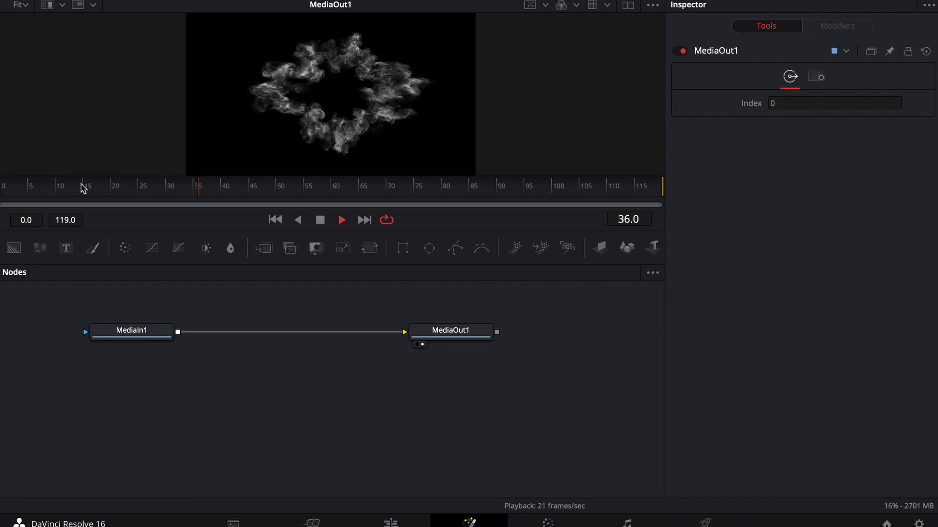
key(space)
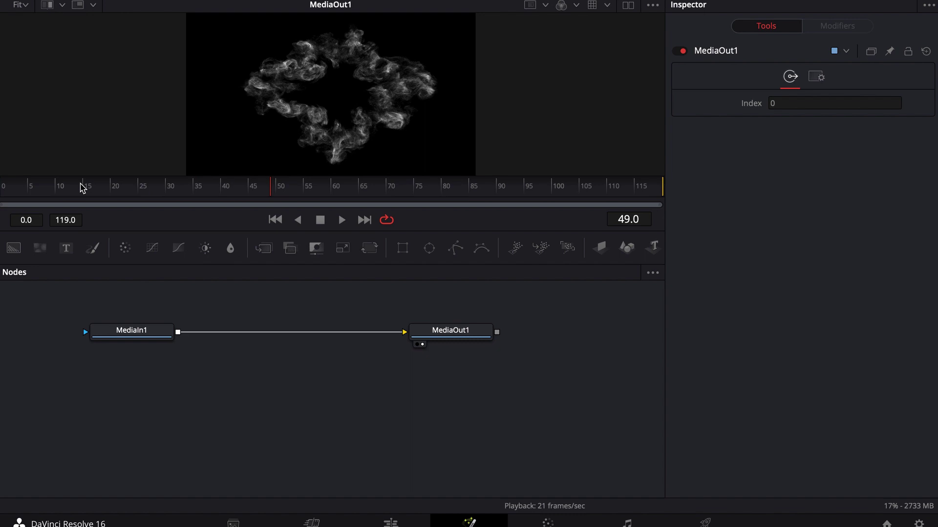
Scrub the shockwave back to frame 34 and show the MediaIn1 clip's properties.
drag(281, 188, 63, 190)
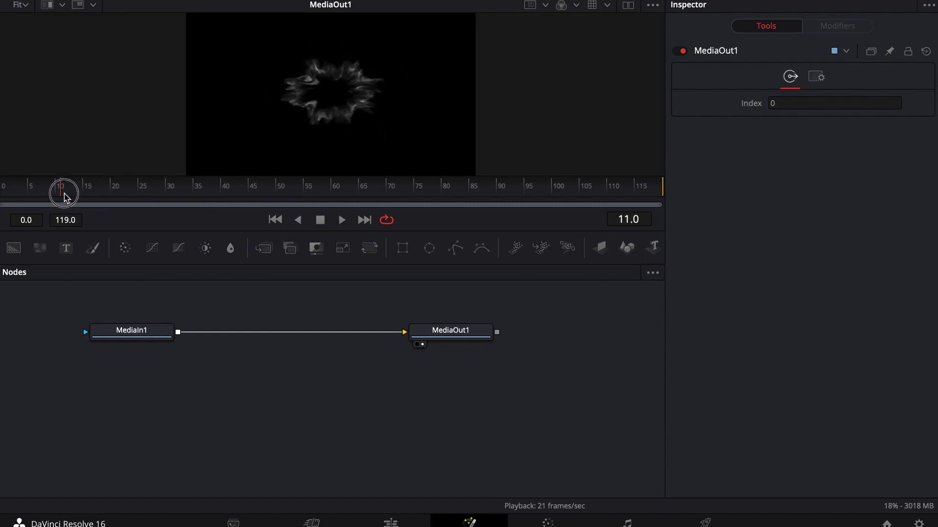
key(space)
key(space)
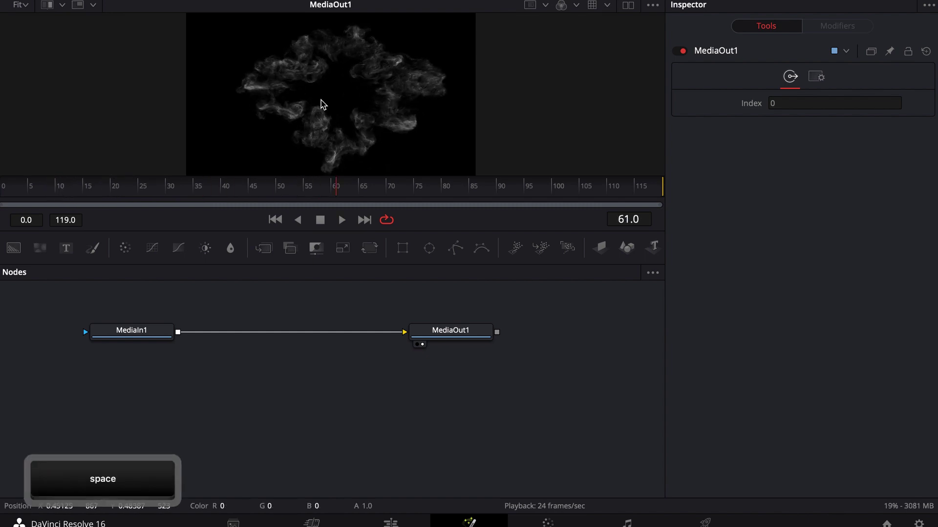
drag(335, 192, 195, 188)
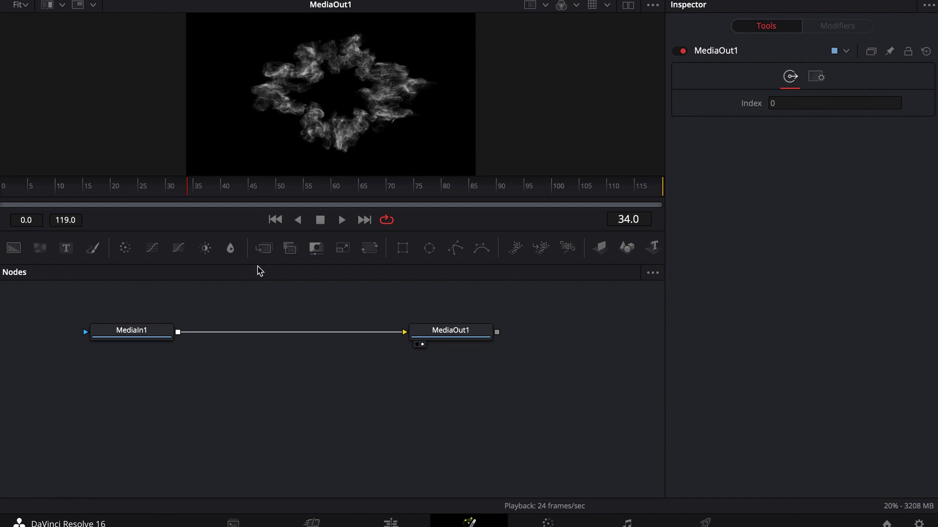
click(146, 335)
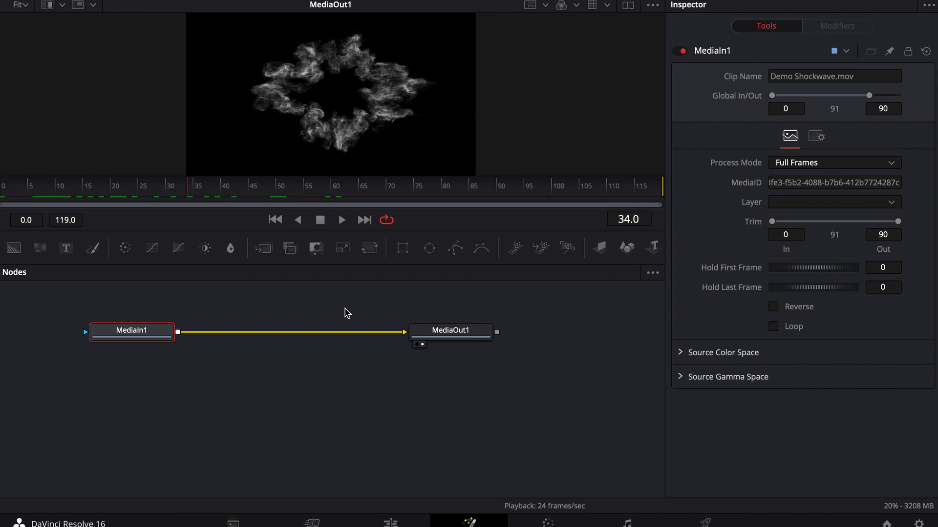
Insert the CBAlphaGlow macro after MediaIn1 using the 'cba' tool search.
key(shift+space)
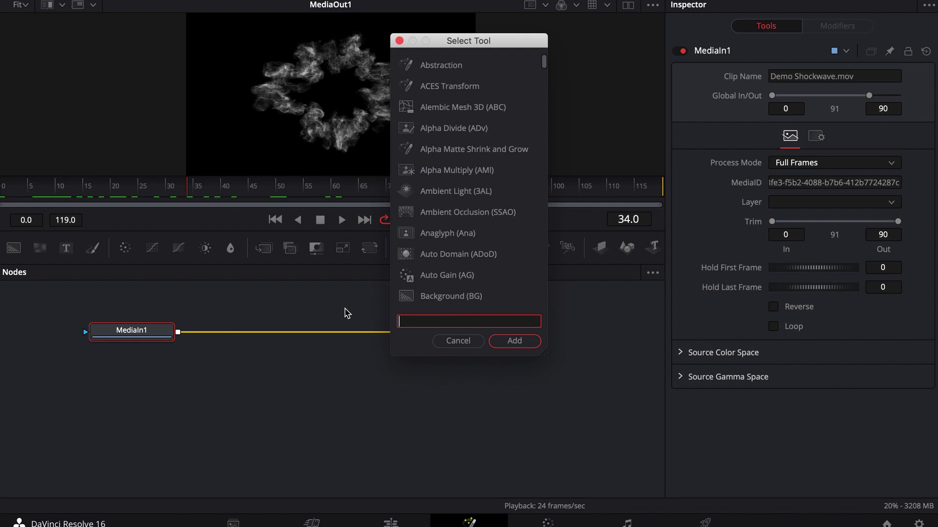
text(cba)
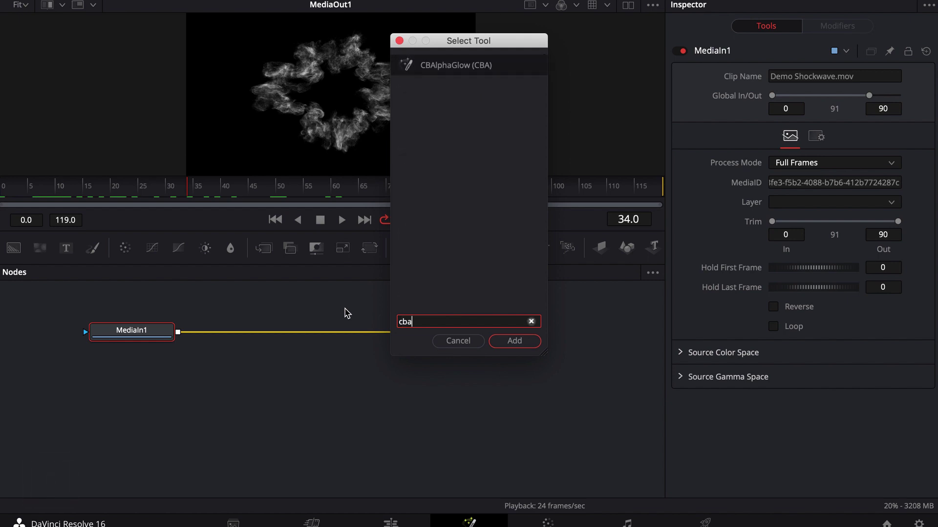
key(Return)
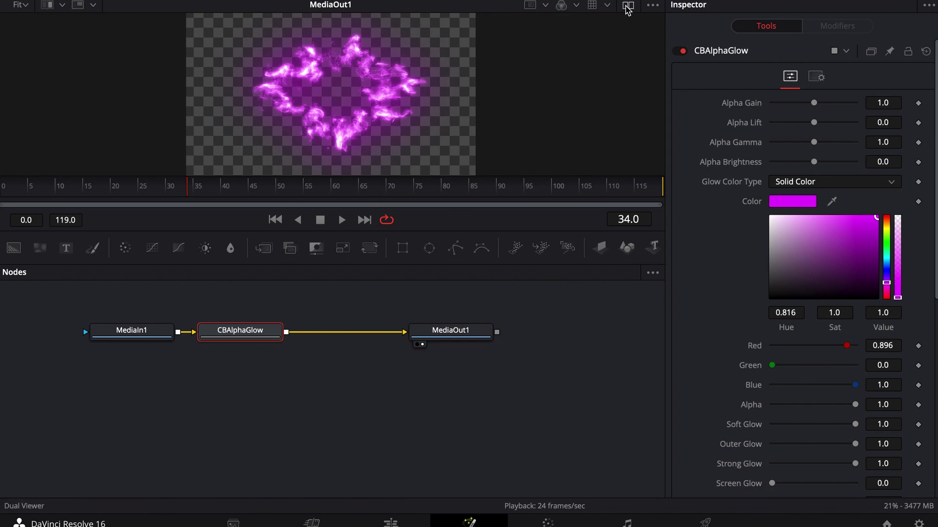
Show original MediaIn1 beside the glow output, check both alpha channels, then return to colour.
click(627, 6)
drag(151, 335, 174, 111)
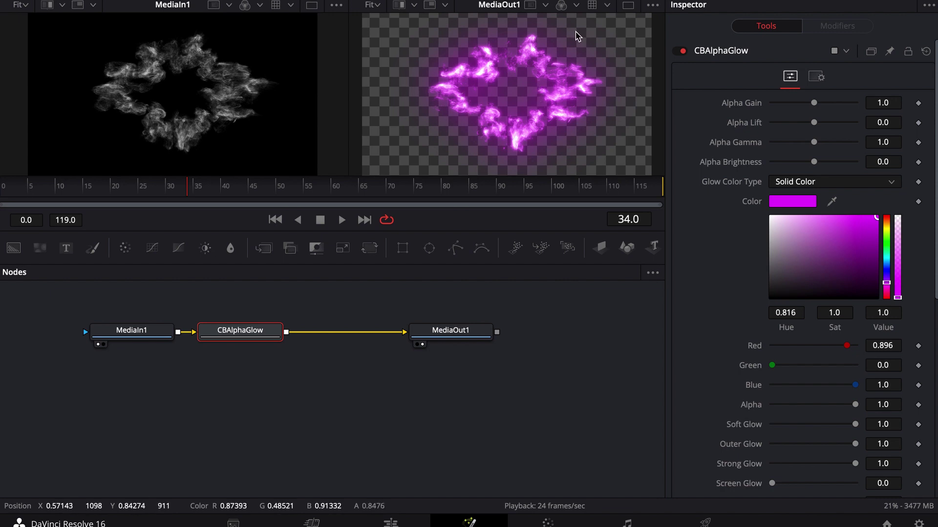
click(246, 4)
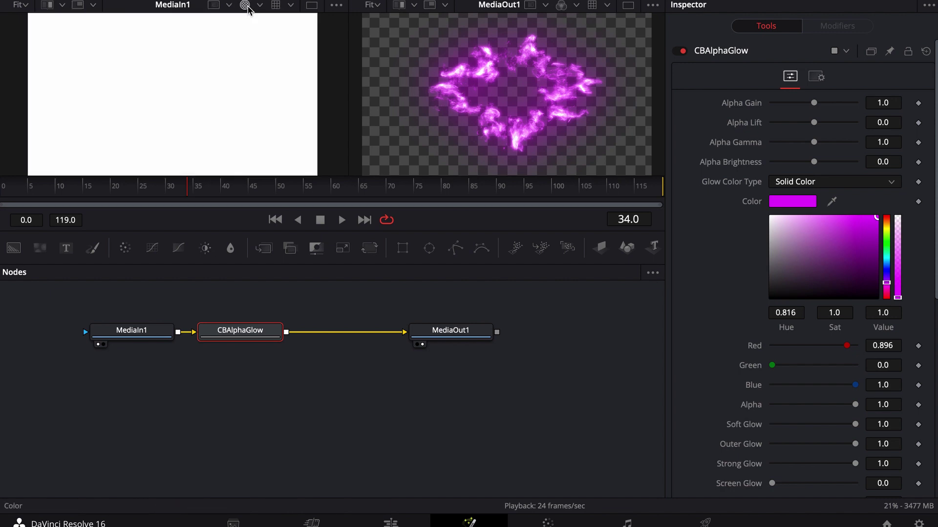
click(561, 5)
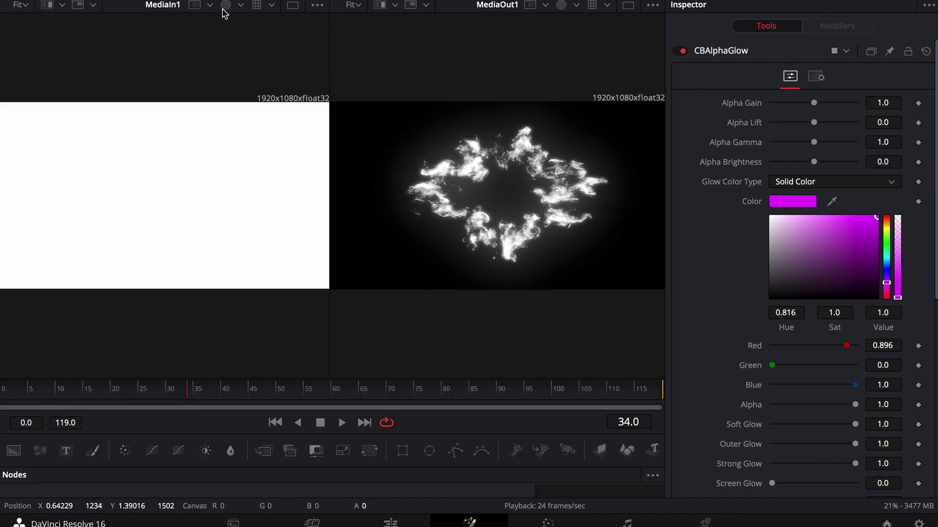
click(226, 5)
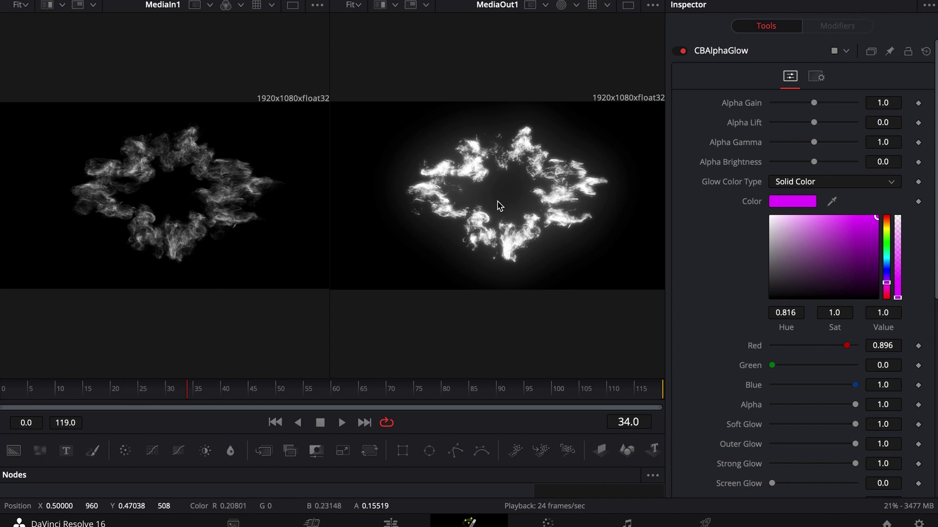
click(561, 5)
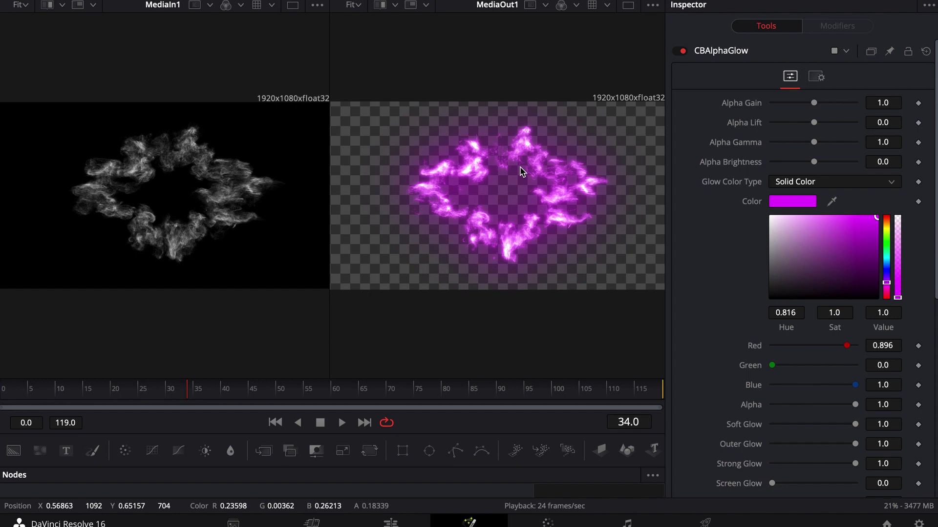
Set Proxy Mode to Half Resolution and toggle High Quality playback.
click(357, 0)
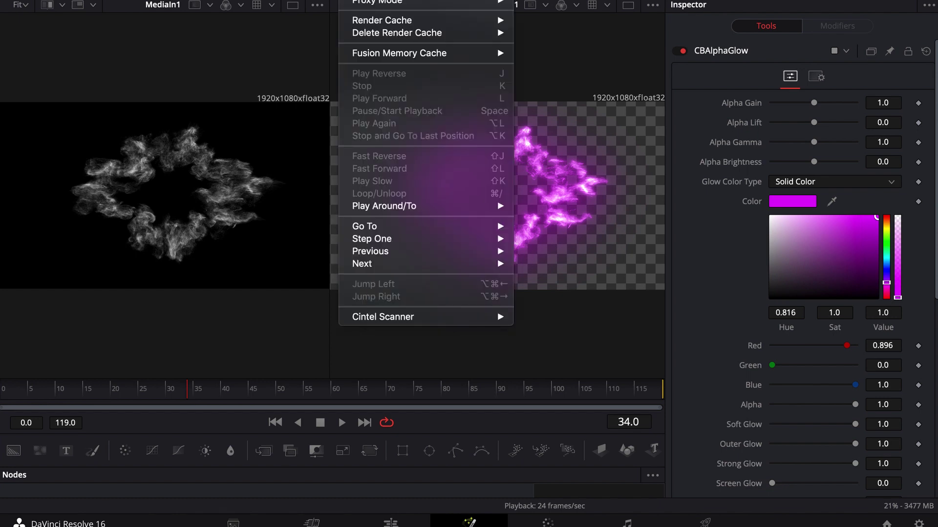
mouse_move(367, 3)
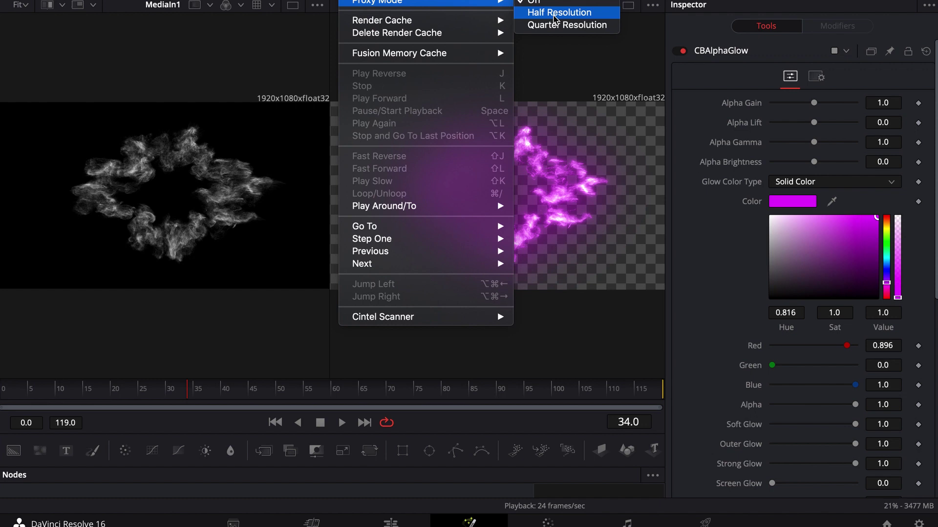
click(556, 14)
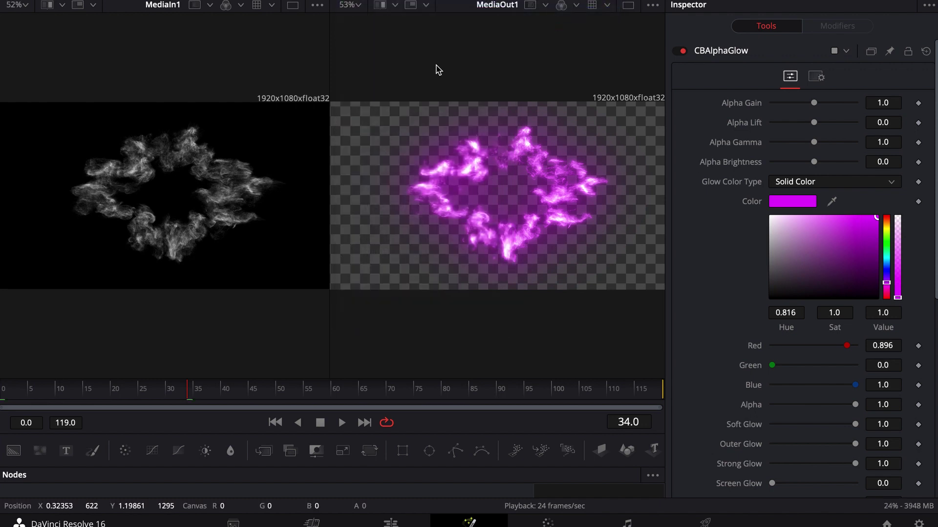
right_click(427, 429)
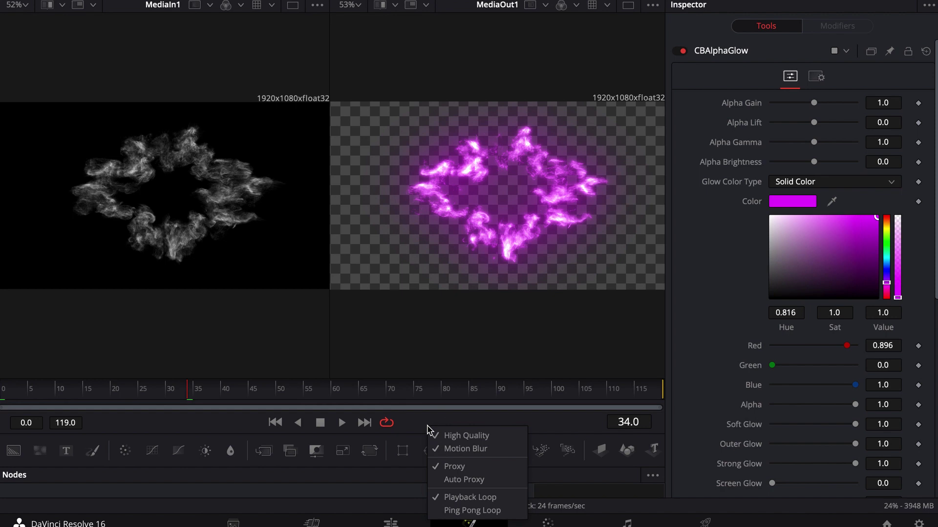
click(459, 436)
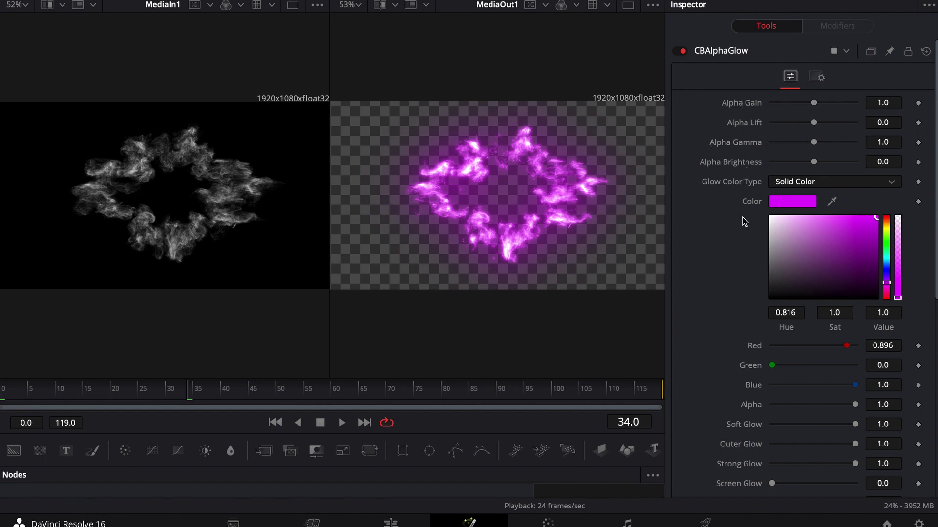
Enlarge the node graph and show the CBAlphaGlow output in the left viewer.
scroll(742, 212, down, 5)
scroll(741, 211, down, 3)
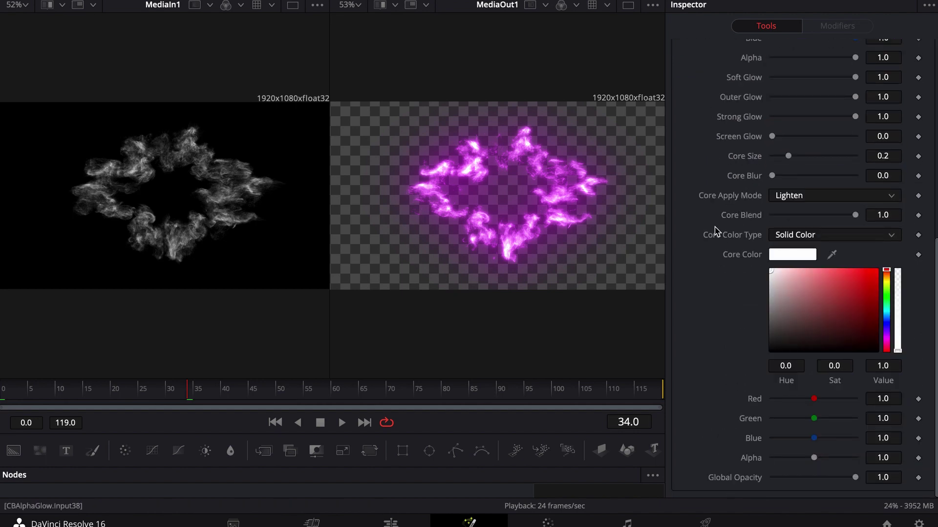
scroll(717, 229, up, 6)
scroll(718, 230, up, 3)
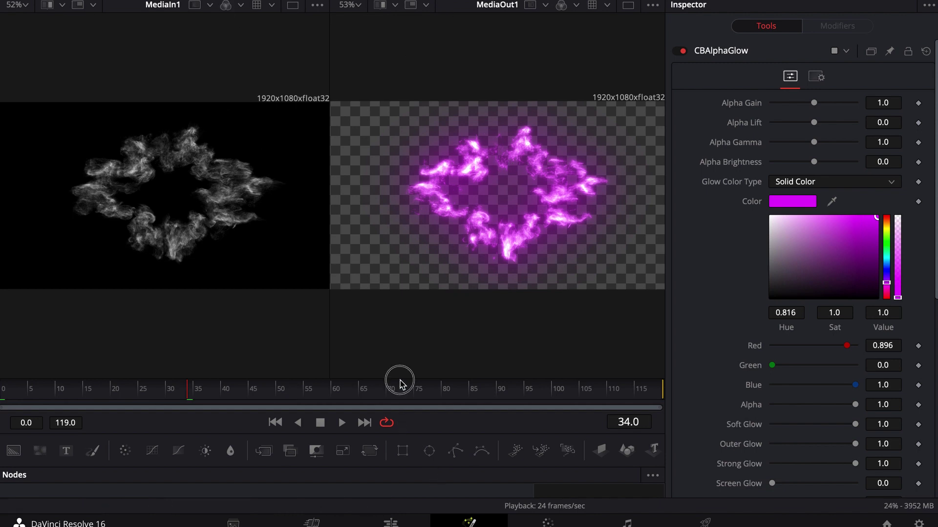
drag(398, 381, 402, 314)
drag(258, 474, 203, 150)
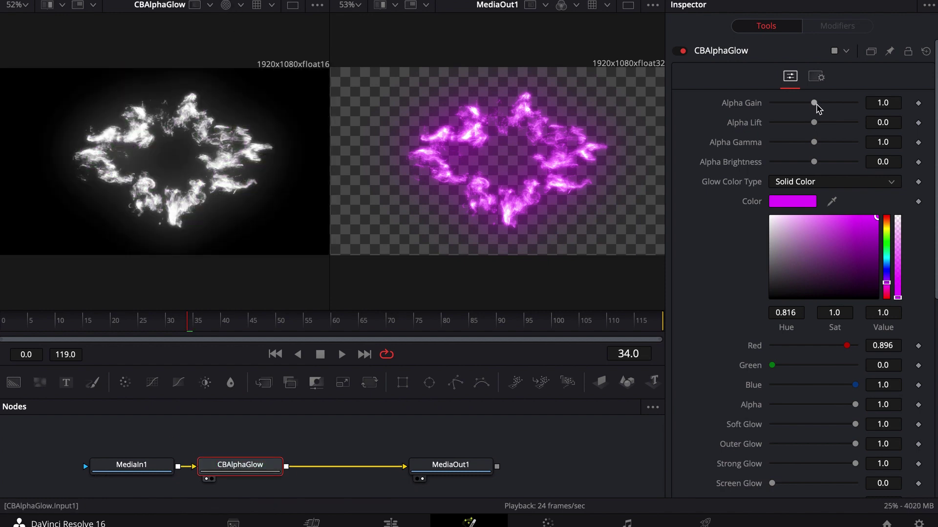
Adjust glow alpha to Gain 1.51, Lift 0.16 and Gamma 0.63, with Alpha Brightness at 0.
drag(813, 103, 824, 103)
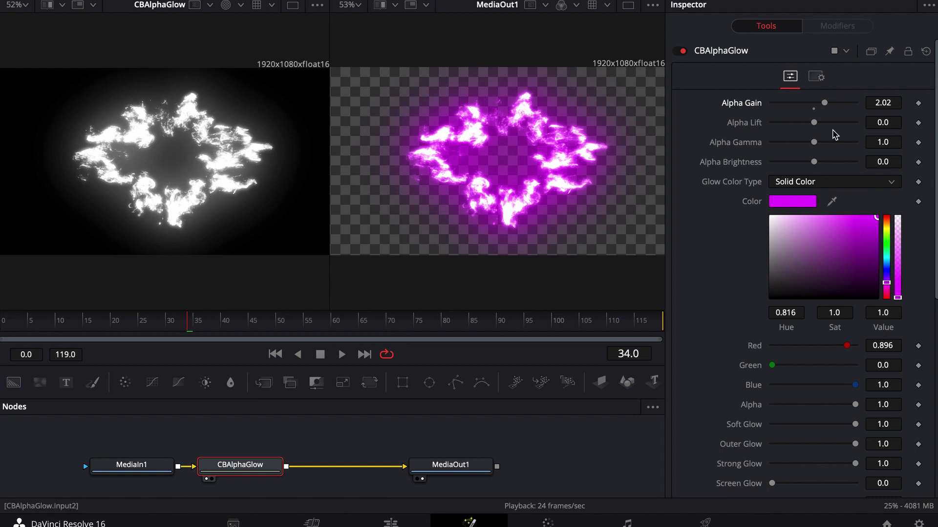
drag(818, 126, 826, 162)
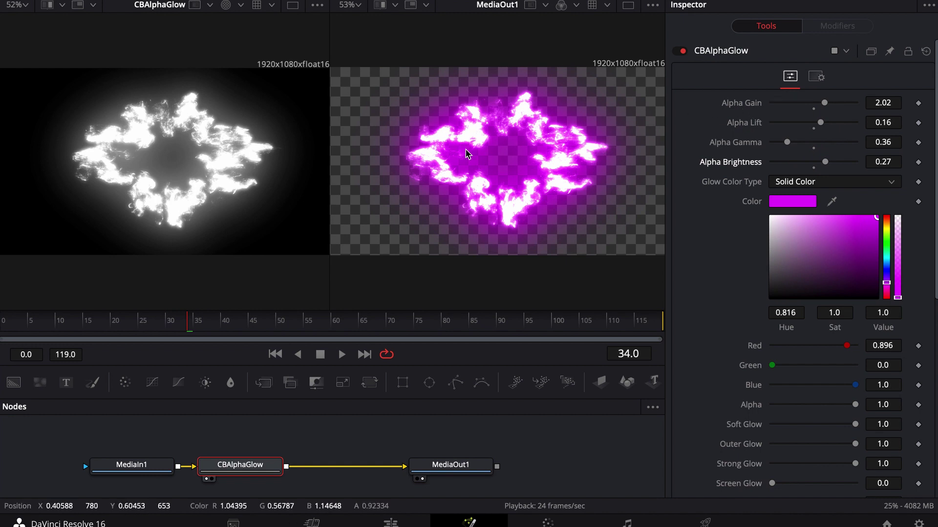
drag(824, 103, 814, 106)
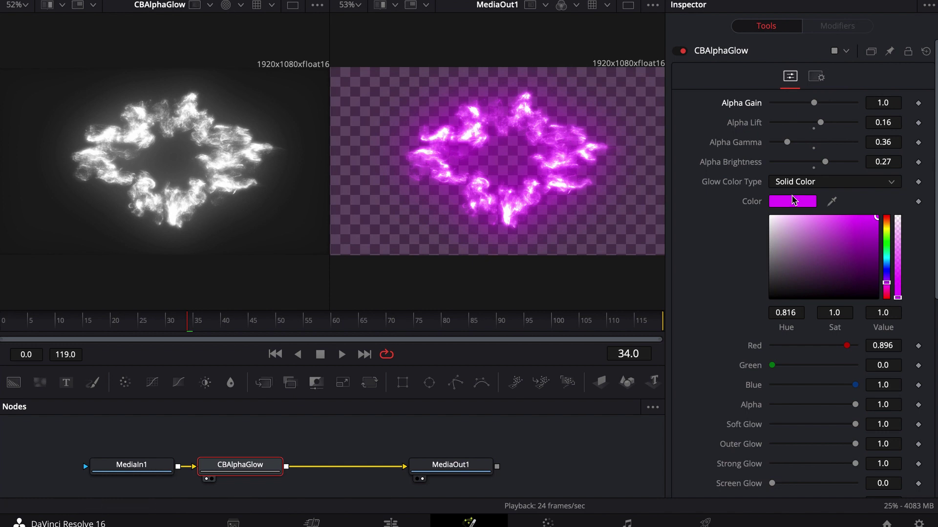
drag(825, 162, 822, 162)
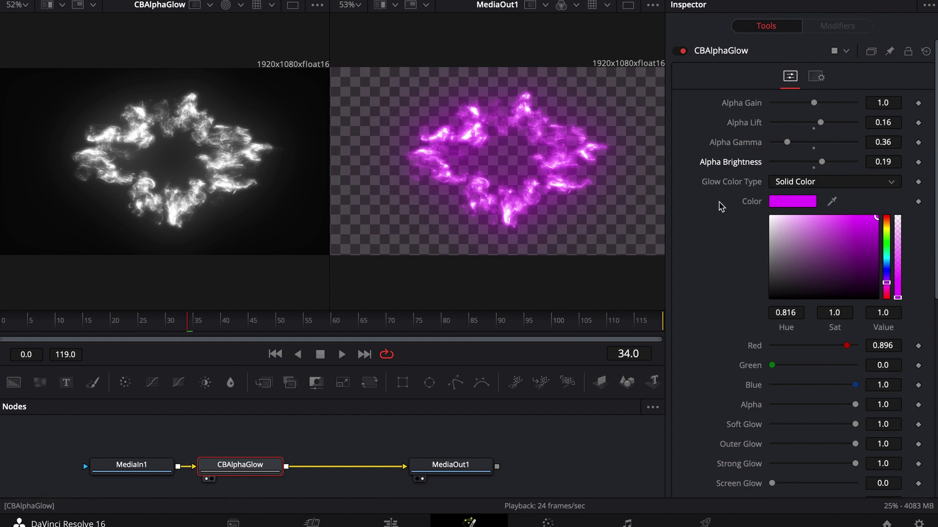
drag(822, 161, 800, 145)
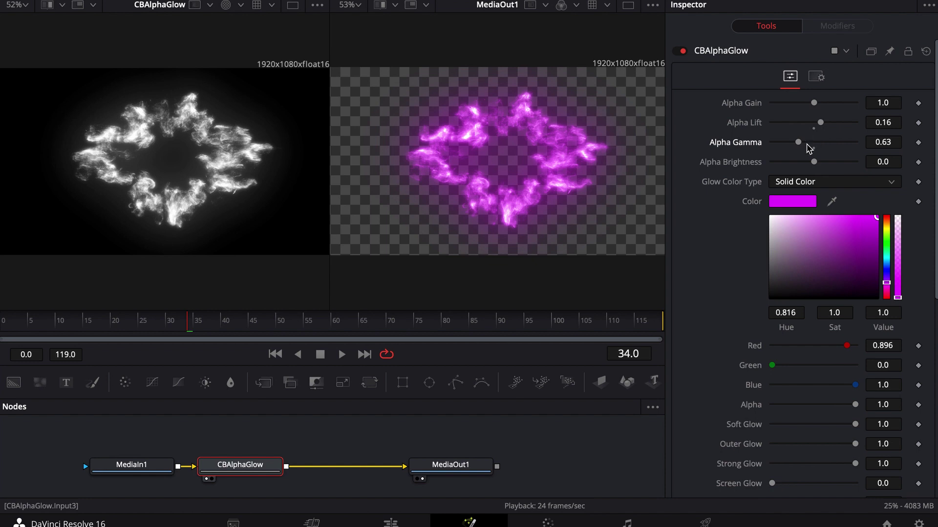
drag(813, 103, 825, 102)
scroll(708, 146, down, 3)
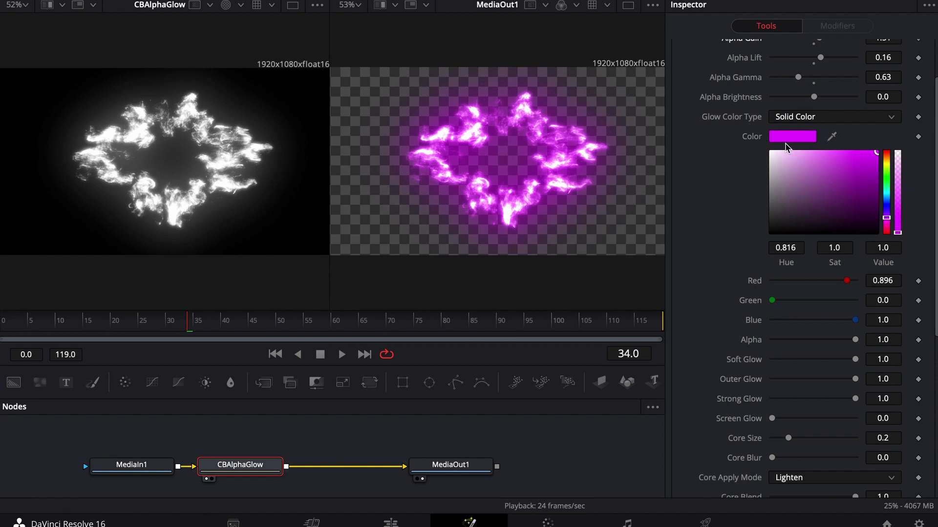
Change the CBAlphaGlow glow colour to green.
click(885, 175)
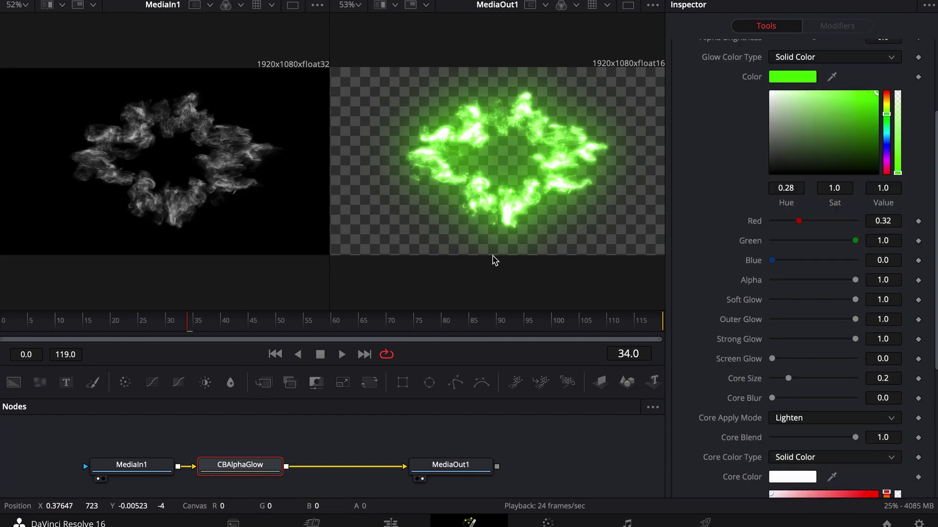
scroll(726, 229, down, 3)
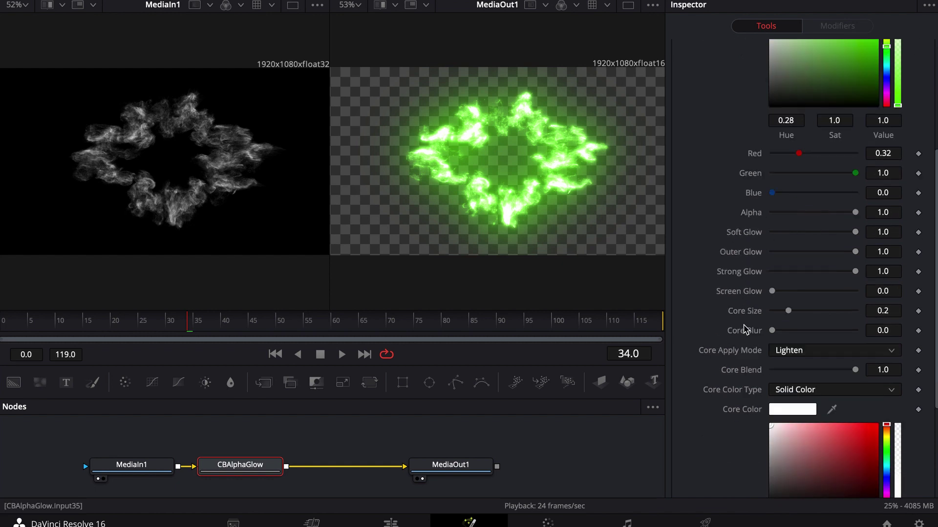
scroll(707, 214, down, 2)
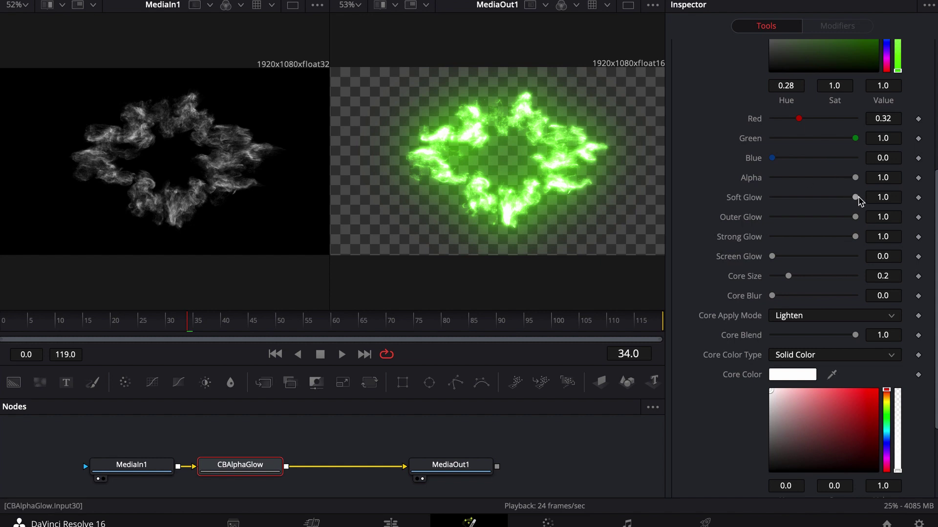
Test lowering Soft, Outer and Strong Glow, then return all three to 1.0.
drag(855, 197, 749, 204)
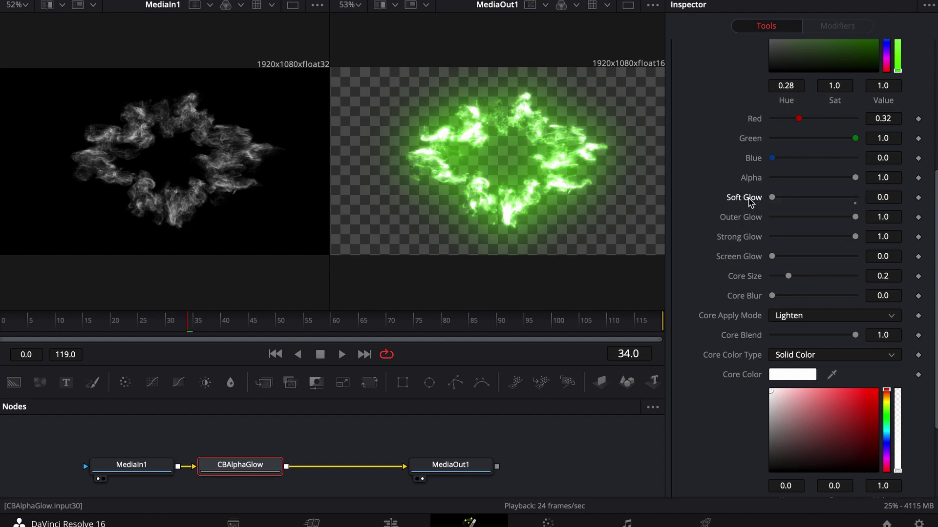
drag(855, 217, 754, 222)
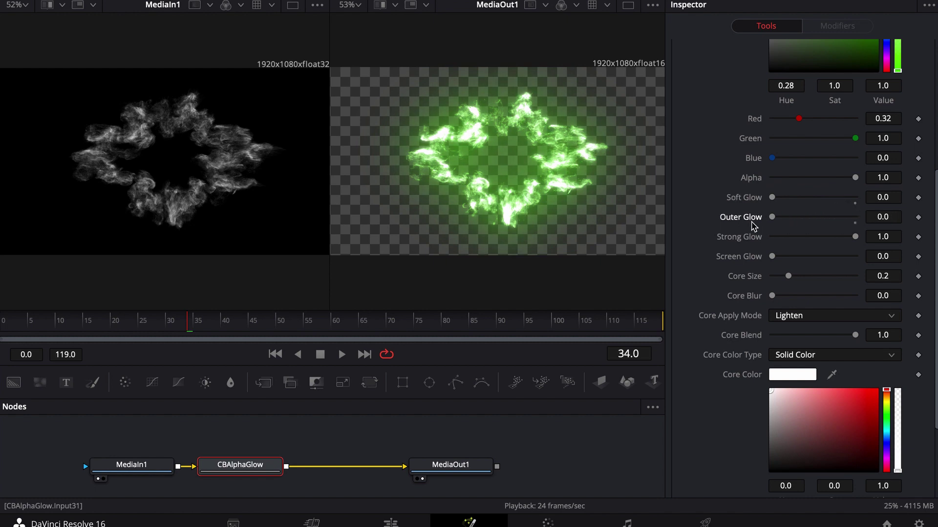
drag(855, 238, 752, 239)
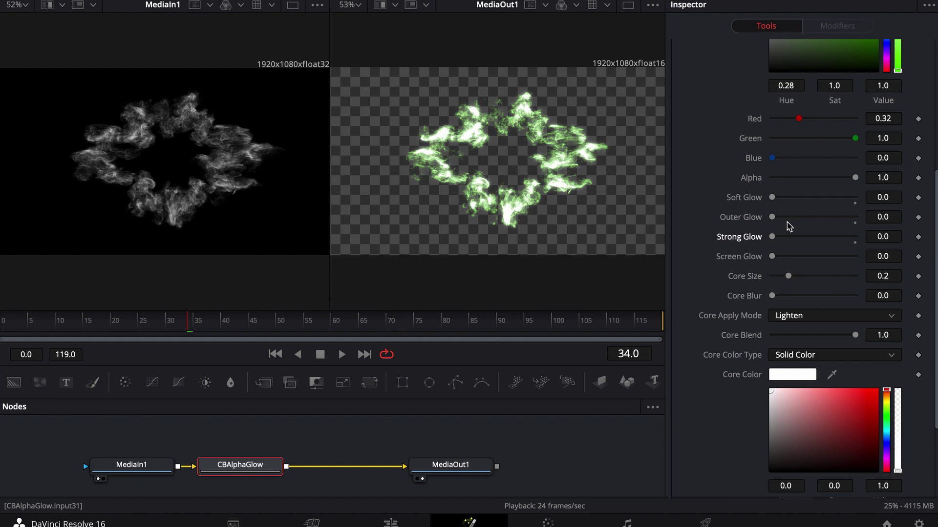
drag(781, 237, 862, 237)
drag(777, 218, 869, 221)
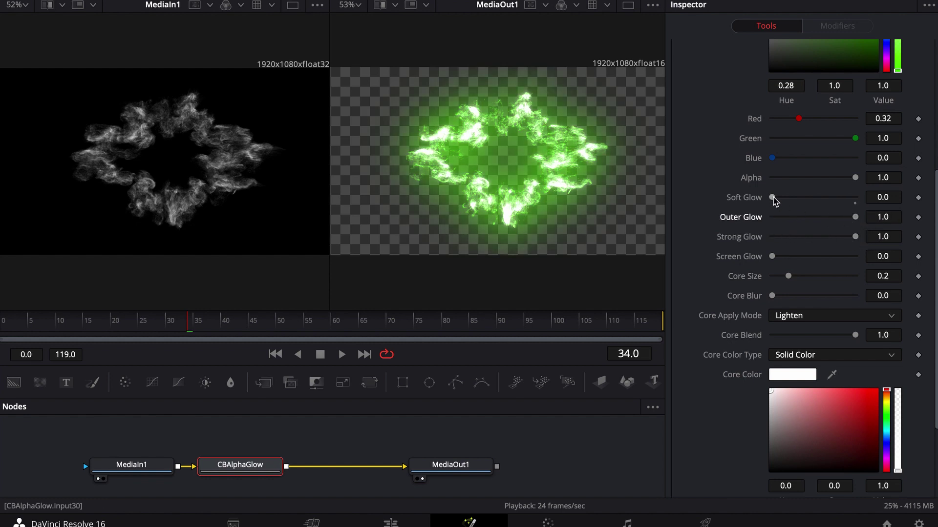
drag(771, 198, 872, 198)
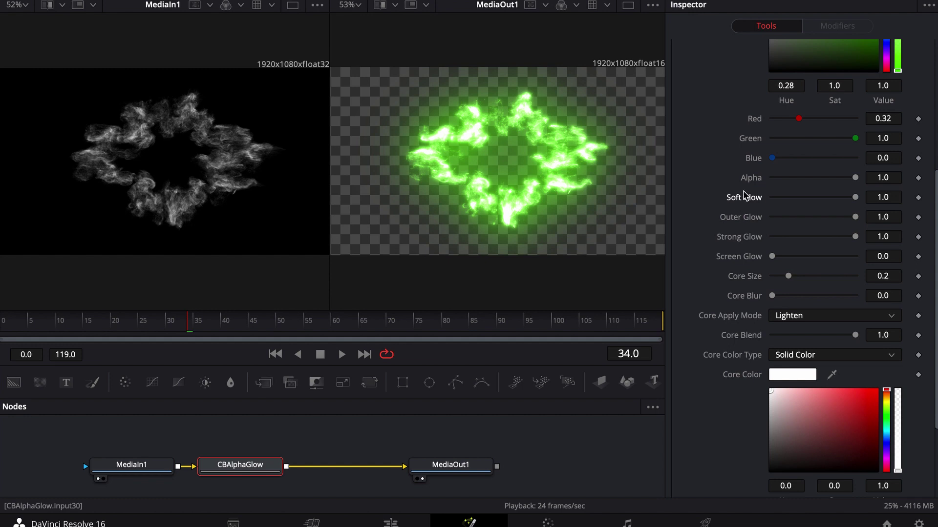
scroll(708, 196, down, 2)
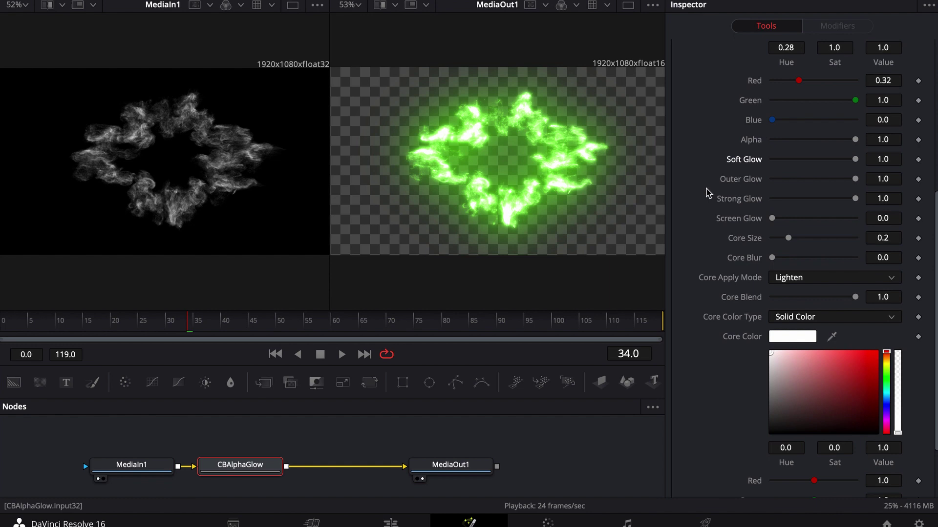
scroll(706, 180, down, 2)
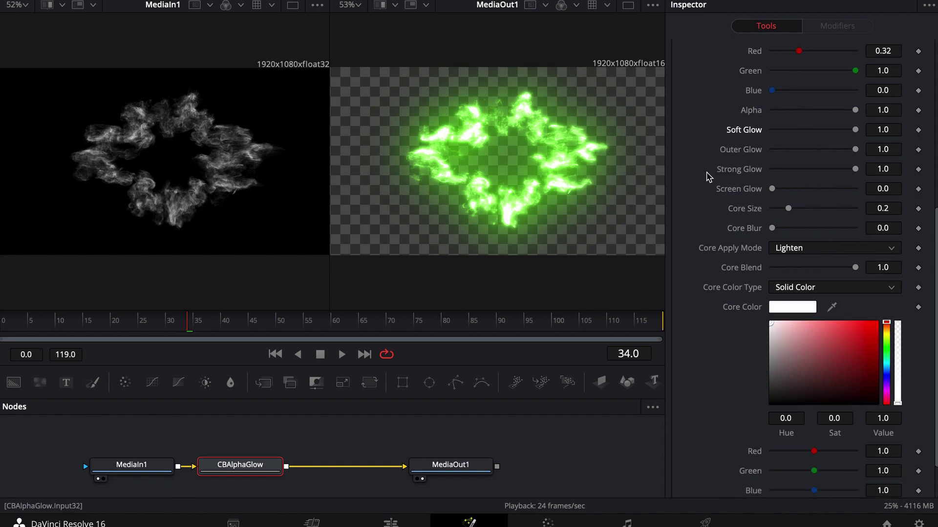
scroll(708, 177, down, 1)
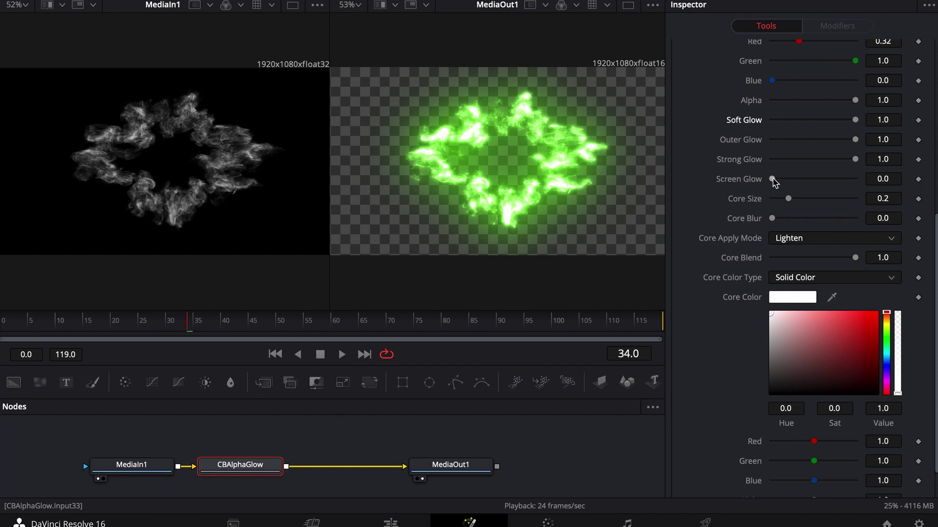
scroll(752, 166, up, 5)
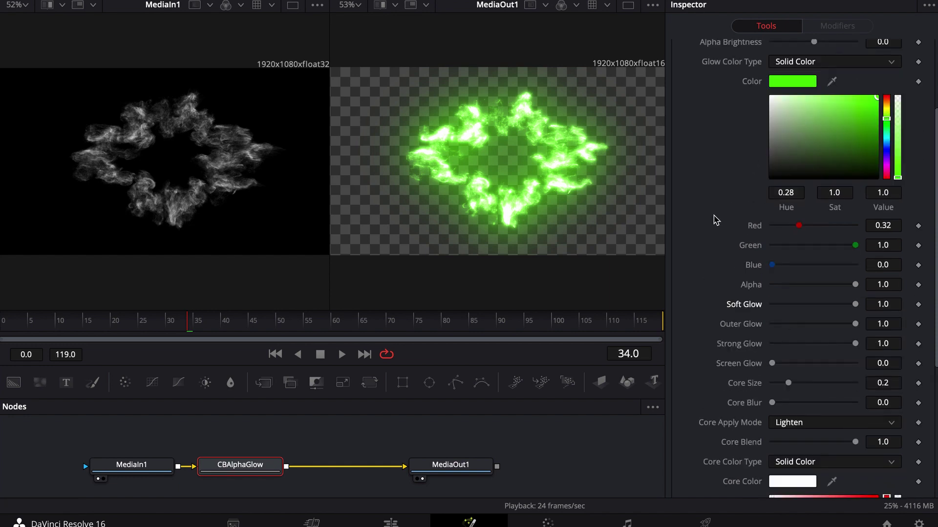
scroll(717, 217, down, 3)
drag(772, 244, 798, 244)
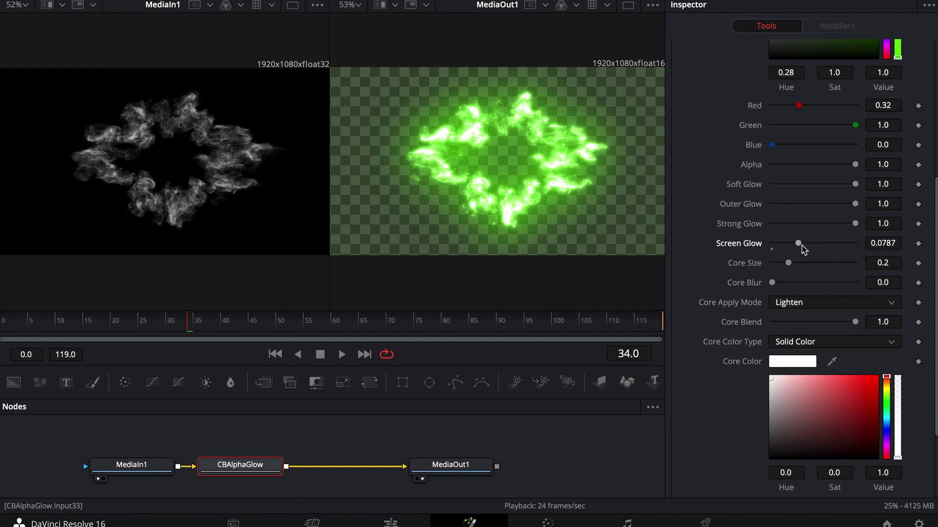
drag(800, 247, 862, 246)
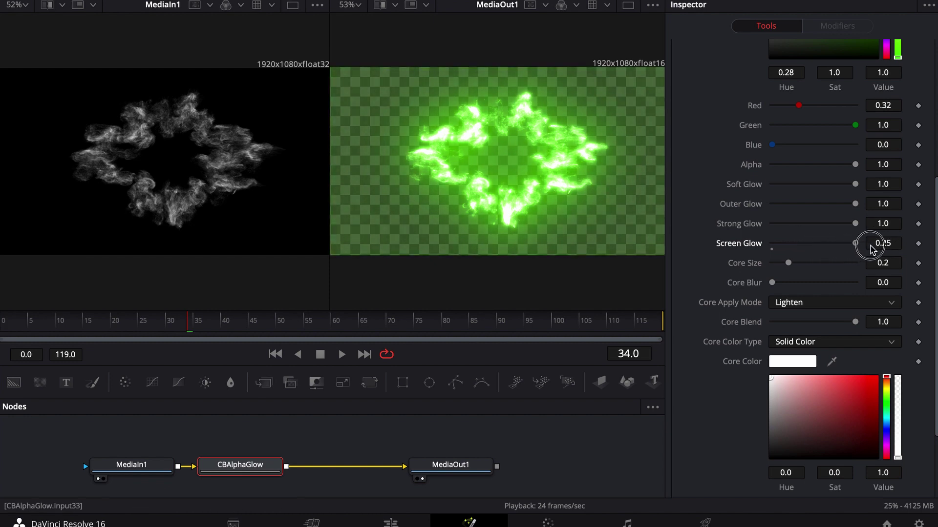
click(890, 247)
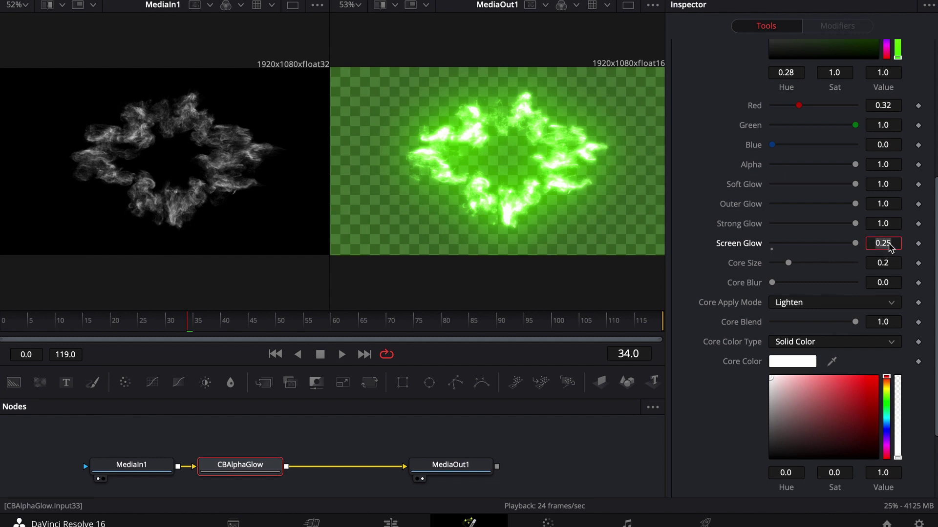
text(1)
key(Return)
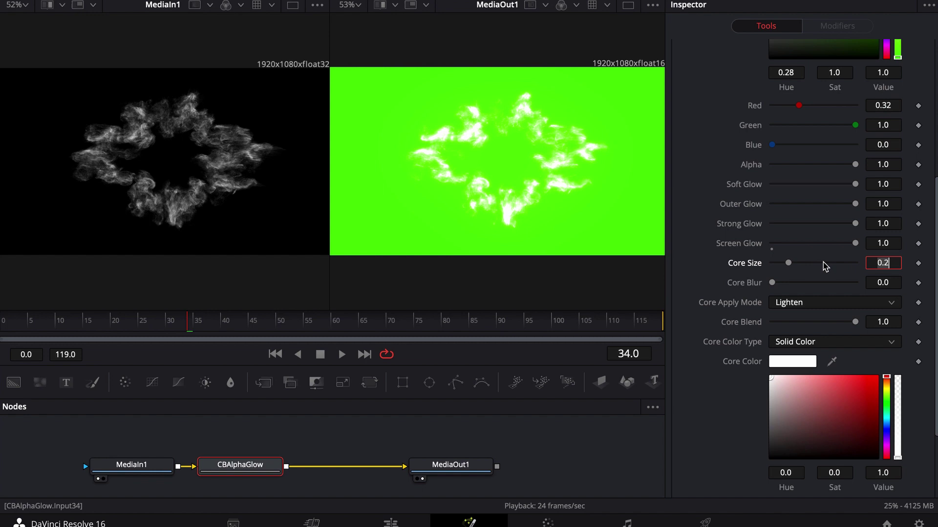
text(5)
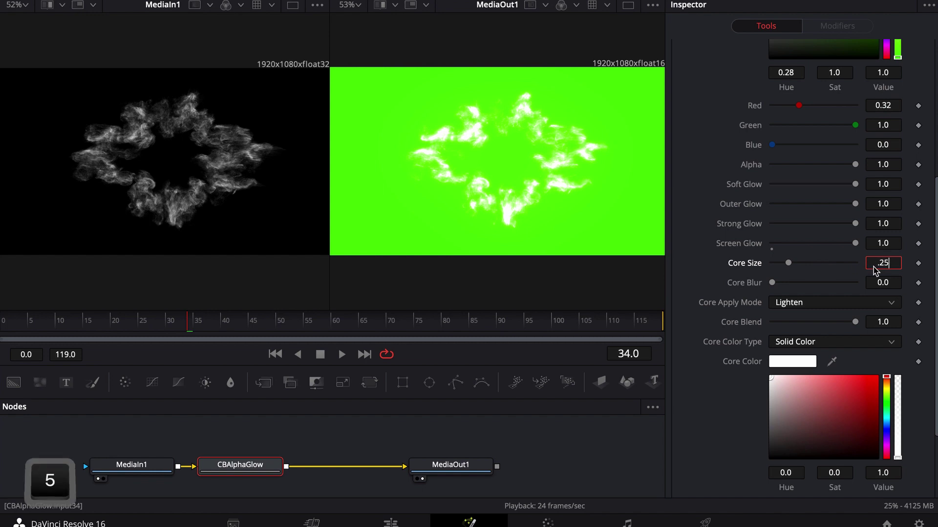
key(Return)
click(714, 266)
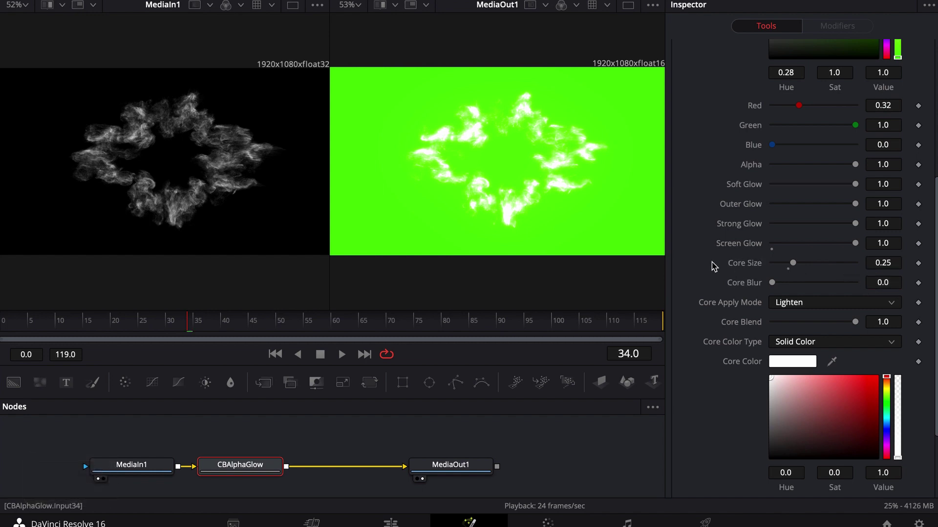
click(795, 243)
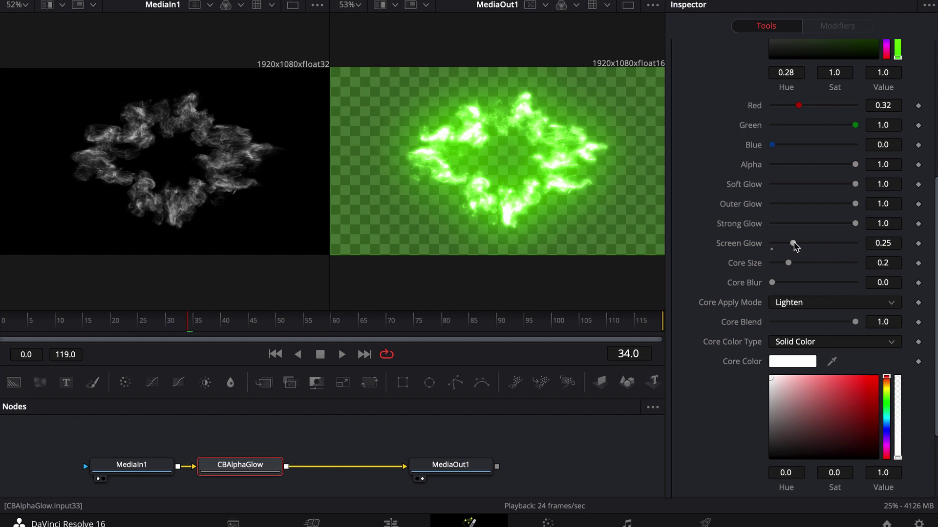
drag(793, 243, 719, 243)
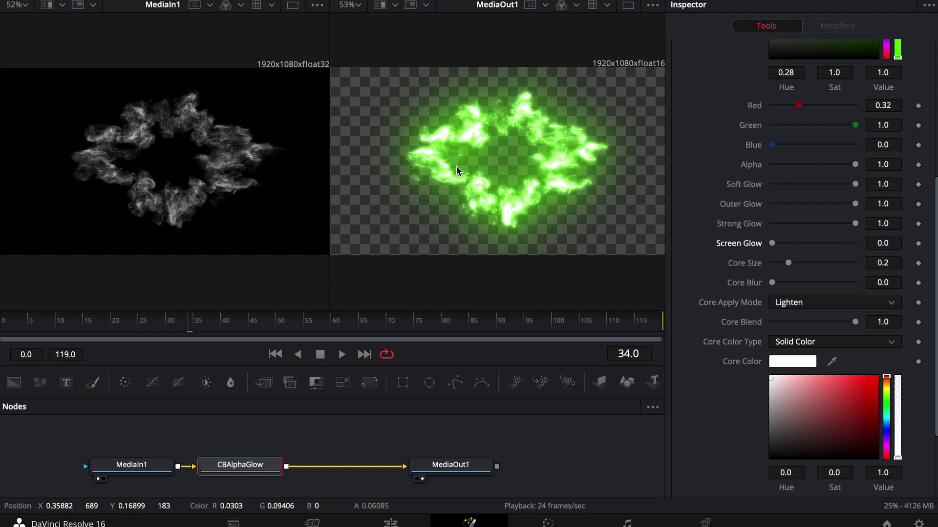
drag(211, 327, 390, 325)
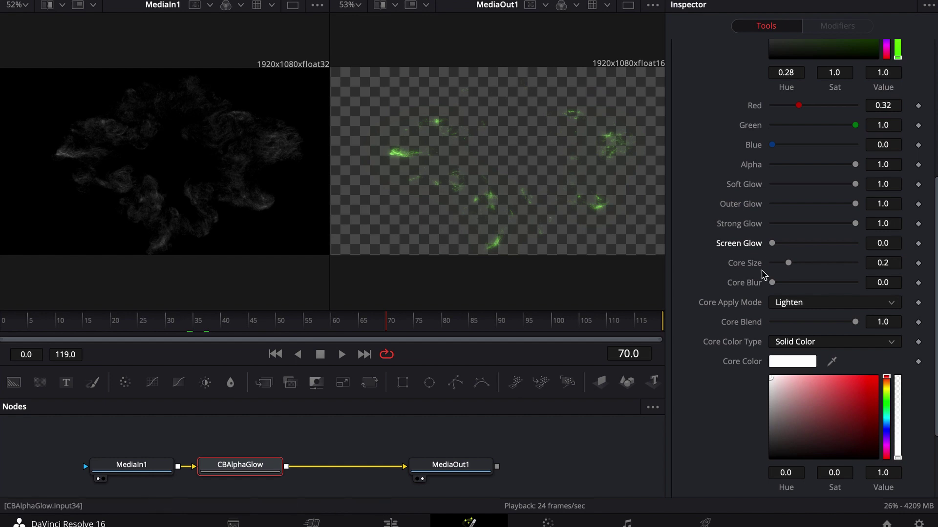
drag(342, 325, 188, 328)
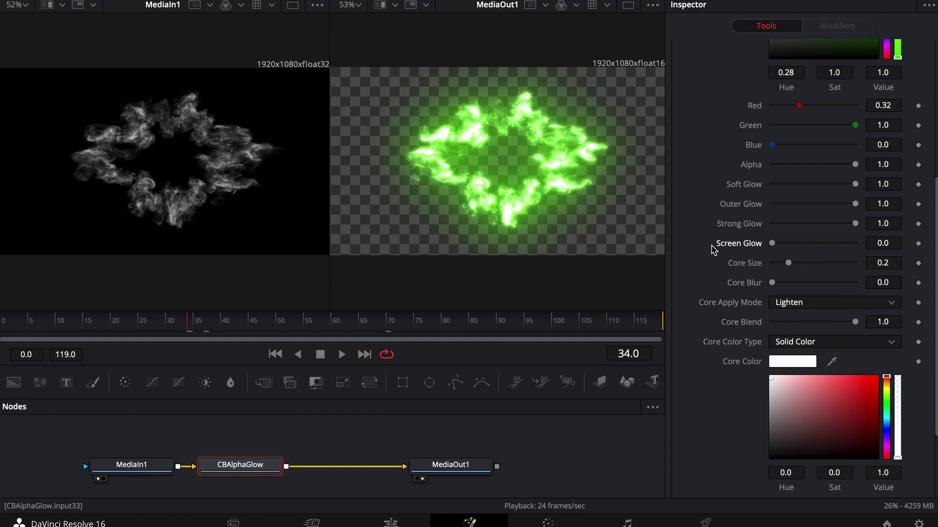
scroll(701, 246, down, 1)
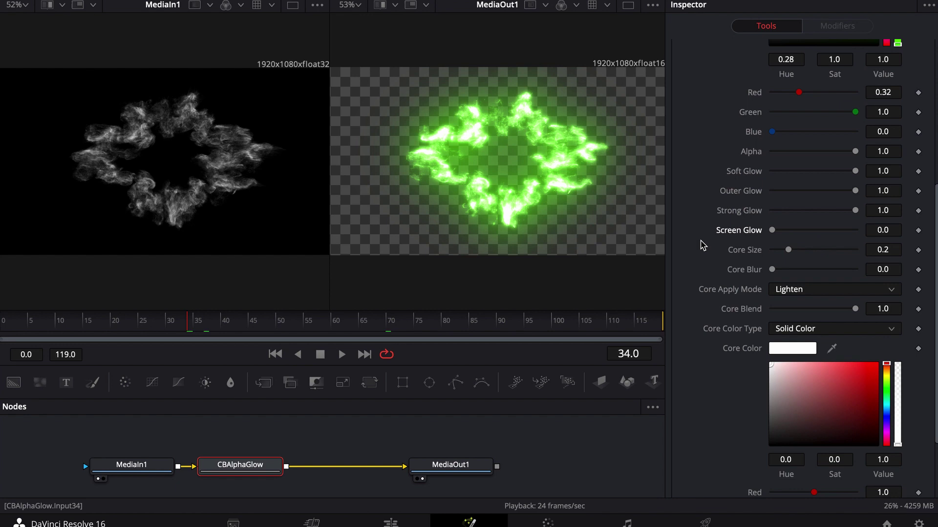
scroll(705, 234, down, 1)
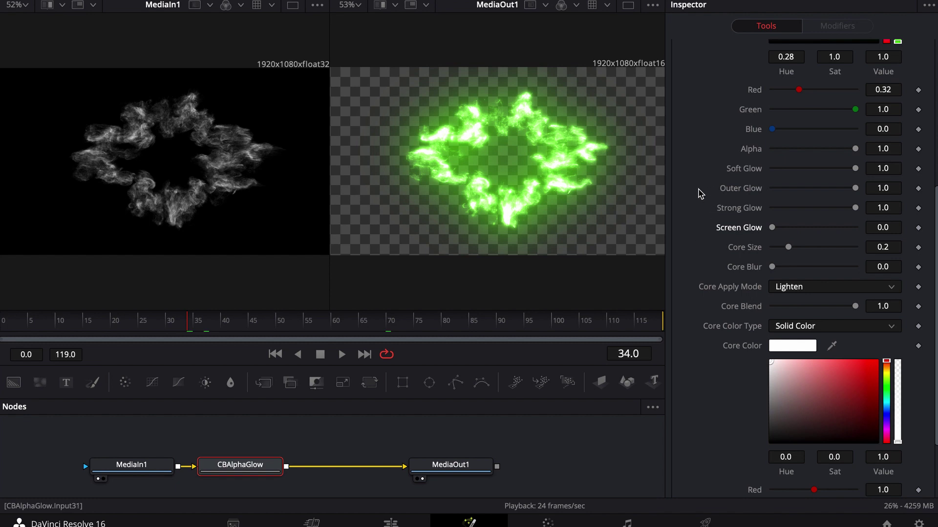
scroll(703, 195, down, 3)
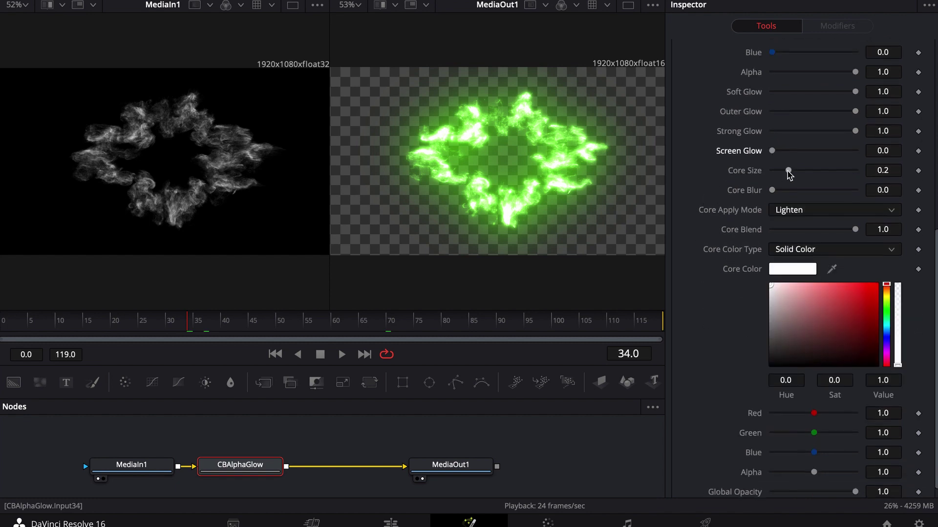
drag(788, 171, 721, 190)
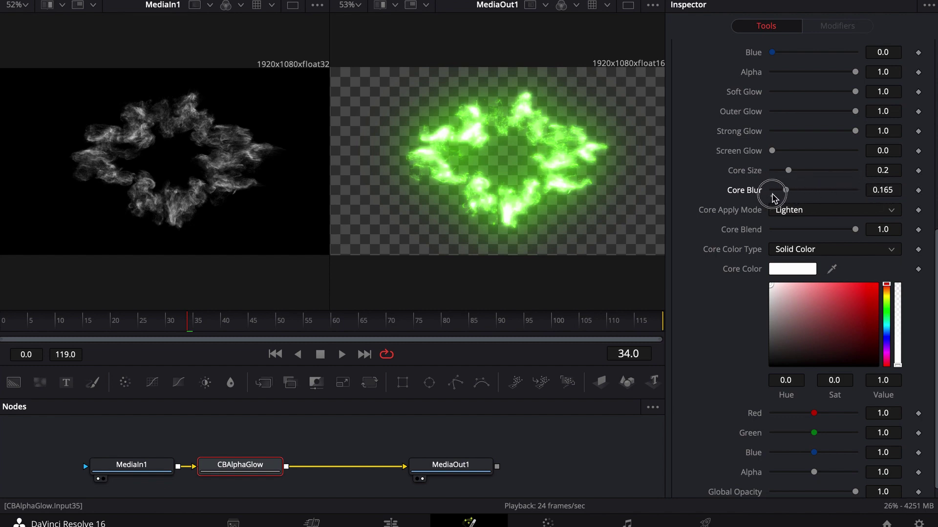
scroll(793, 200, down, 1)
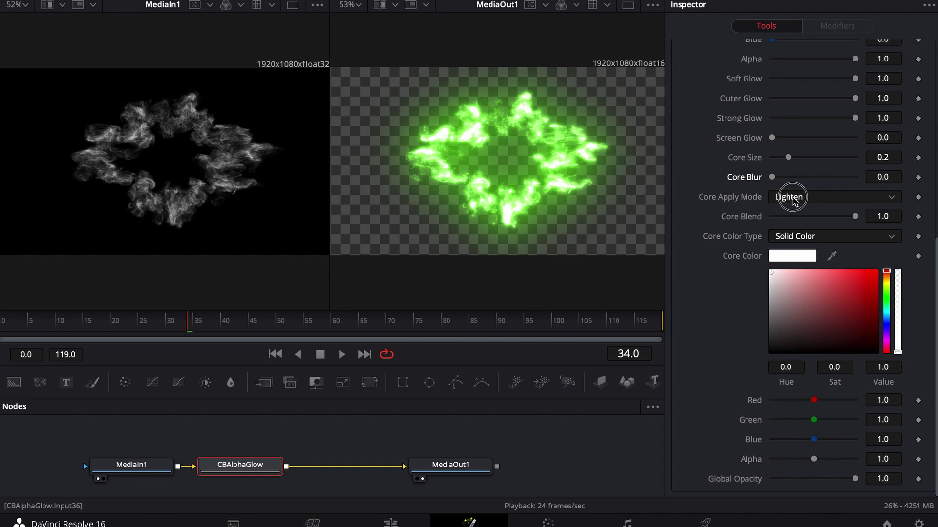
Try a Normal-blended pure red glow core, softened and faded into the green.
click(789, 198)
click(790, 215)
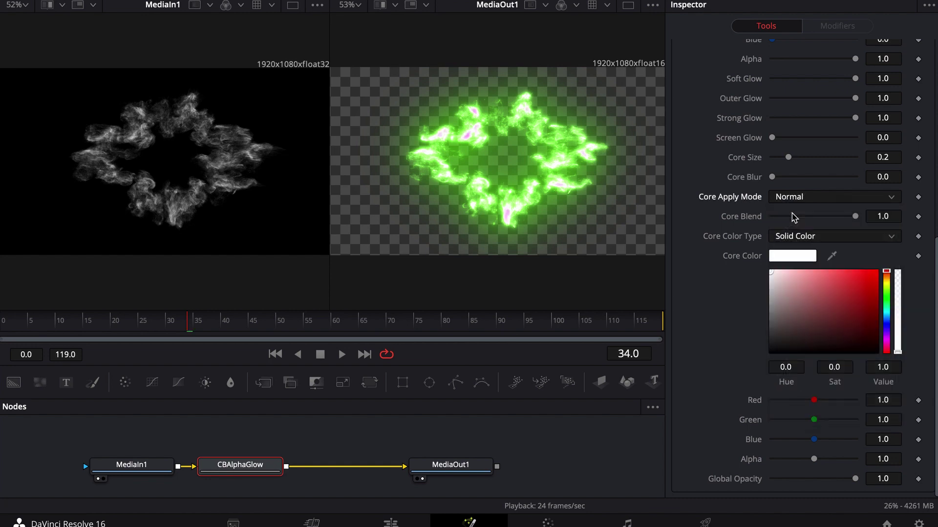
drag(843, 276, 896, 259)
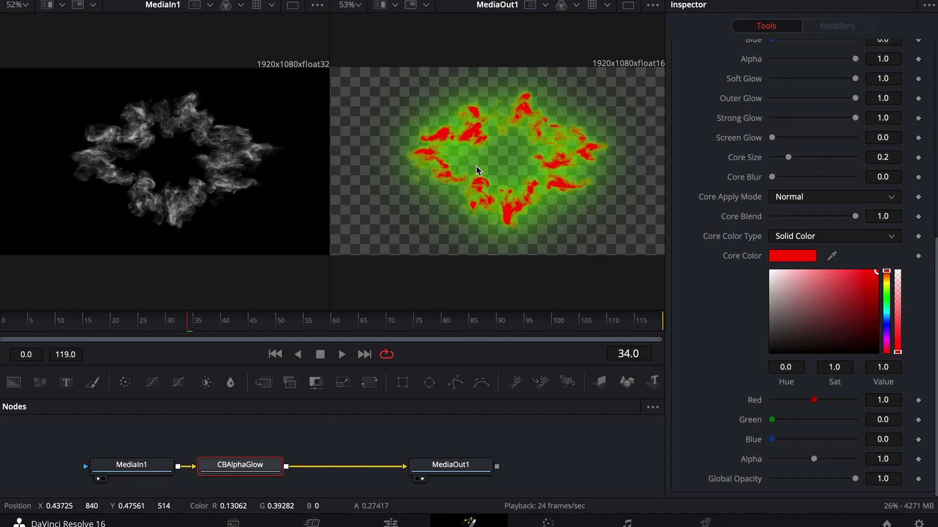
drag(772, 176, 844, 177)
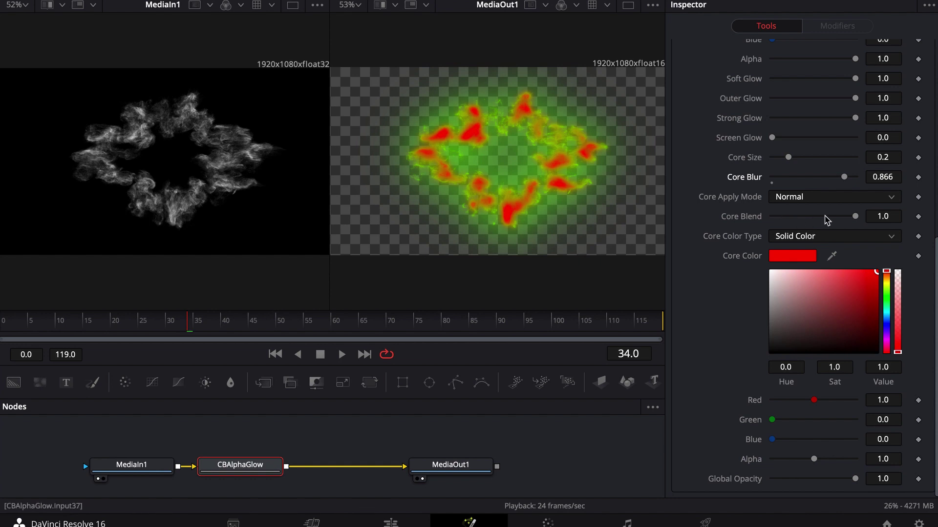
drag(855, 216, 813, 216)
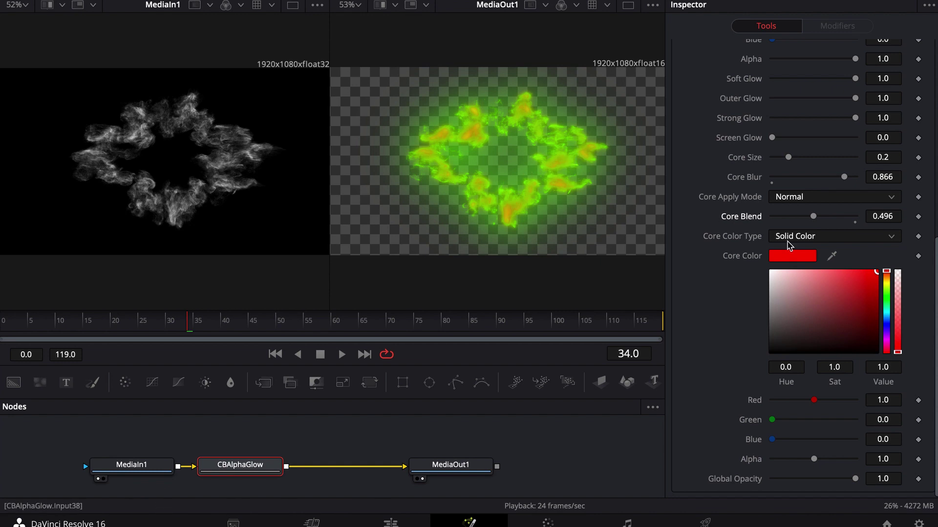
Set Core Apply Mode to Lighten, reset Core Blur to 0 with a white core, and test Global Opacity.
click(804, 197)
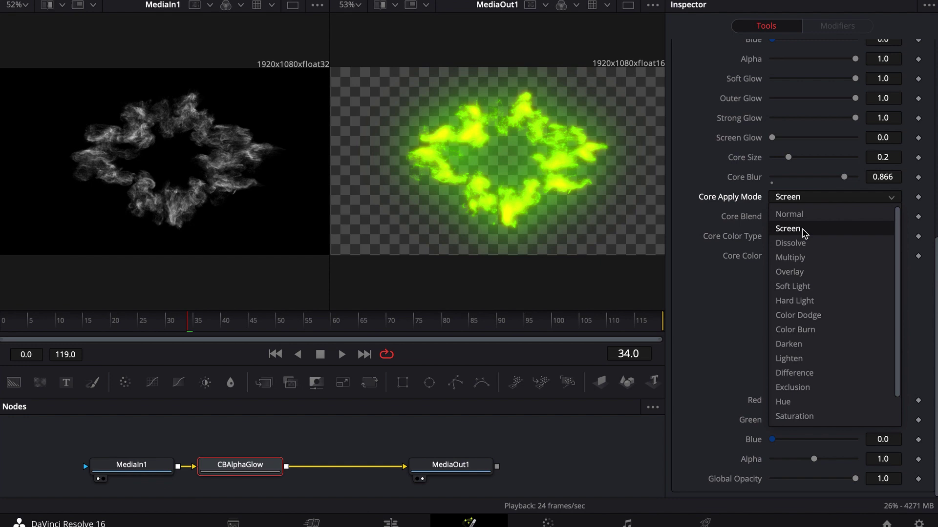
click(796, 359)
double_click(776, 183)
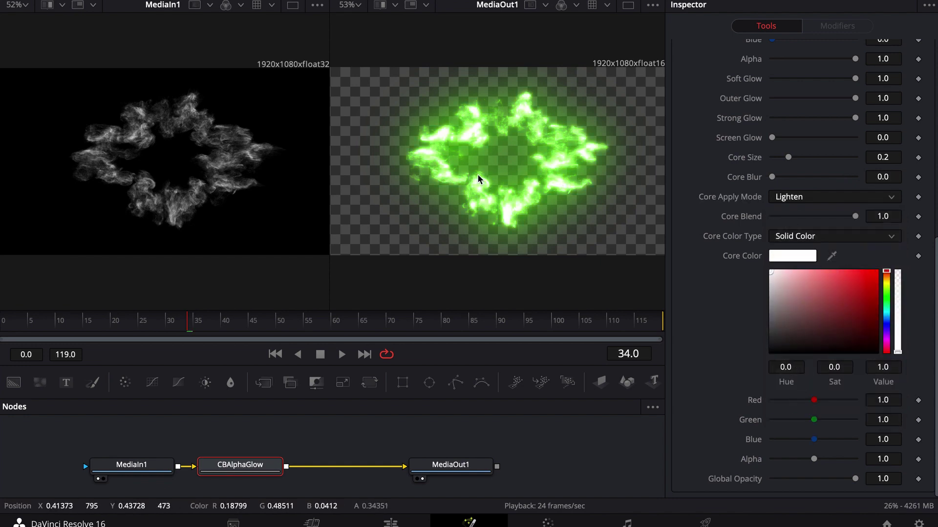
scroll(708, 215, down, 1)
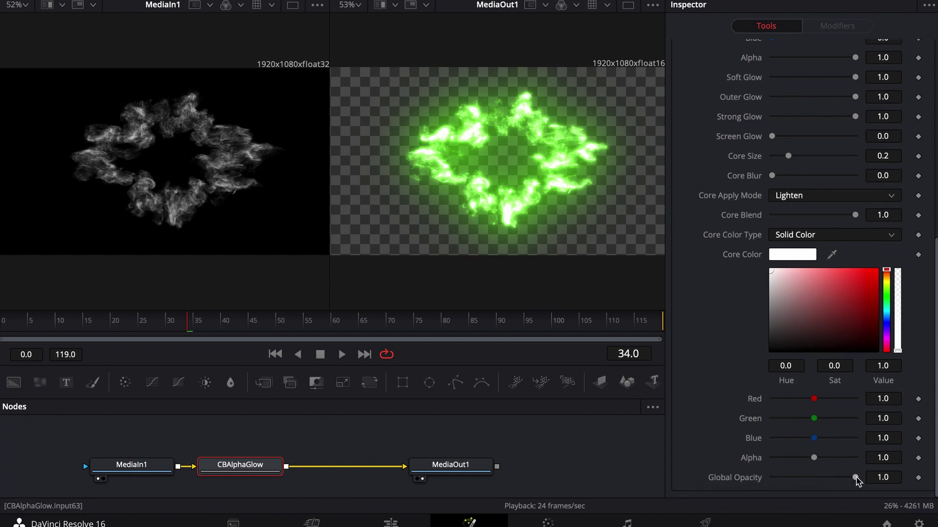
drag(854, 477, 915, 483)
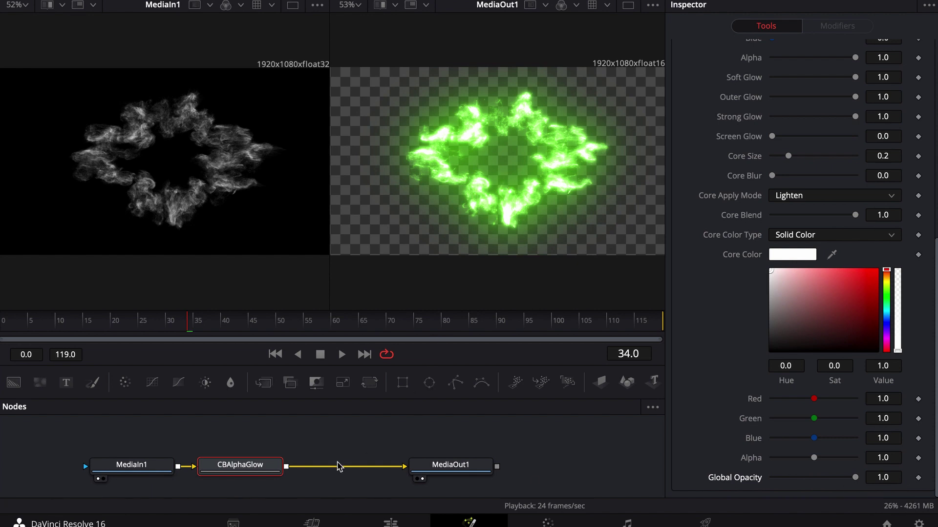
Add a Merge node with MediaIn1 as background and CBAlphaGlow as foreground, shown in one viewer.
drag(147, 465, 147, 438)
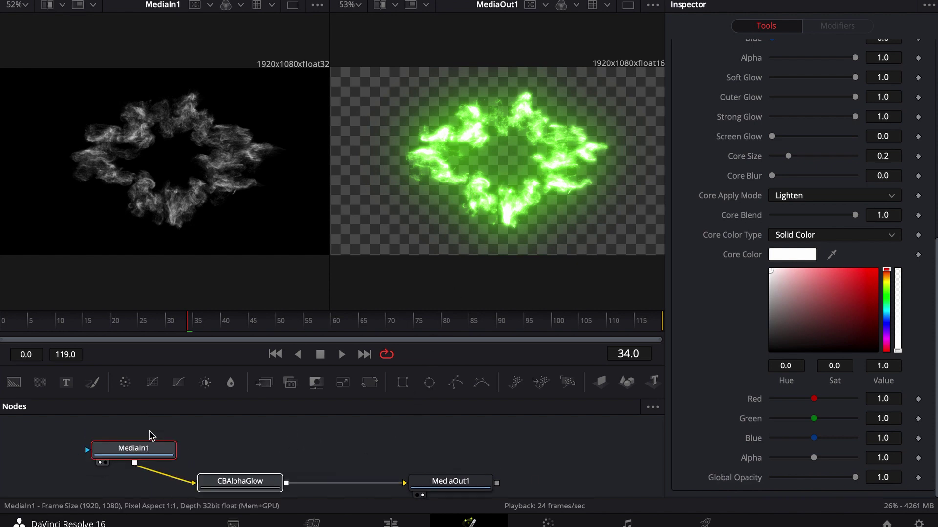
click(221, 482)
mouse_move(221, 482)
mouse_down()
mouse_move(236, 439)
mouse_move(228, 470)
mouse_up()
click(264, 382)
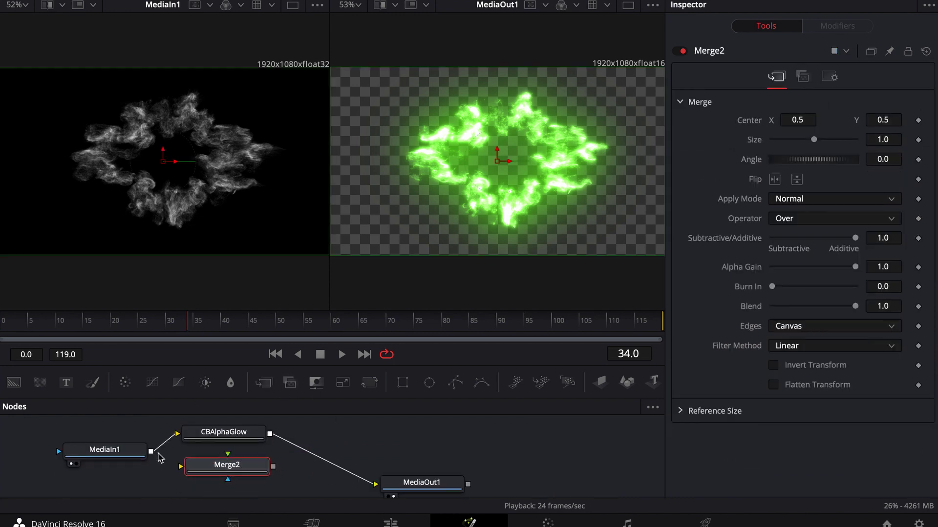
drag(151, 451, 242, 472)
drag(271, 421, 348, 233)
click(628, 5)
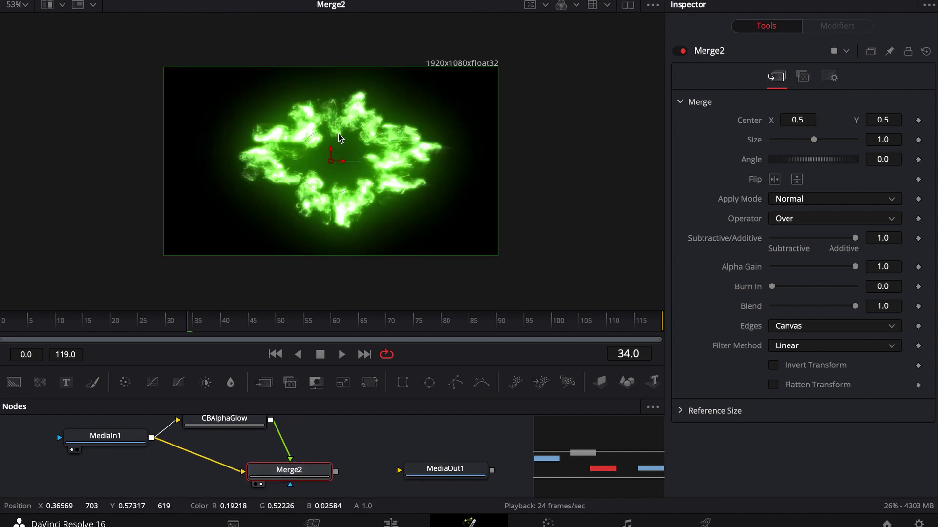
Set the merge Apply Mode to Lighten after trying Screen.
click(830, 200)
click(796, 232)
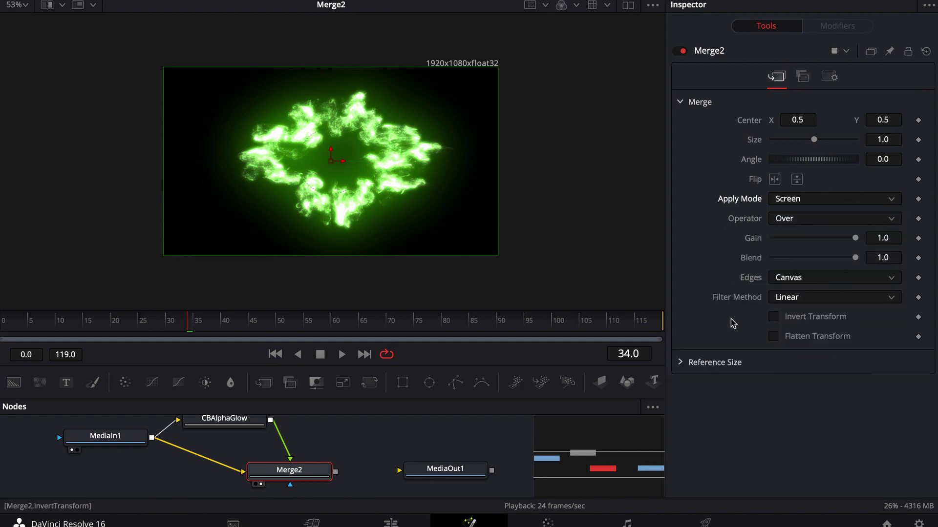
click(801, 200)
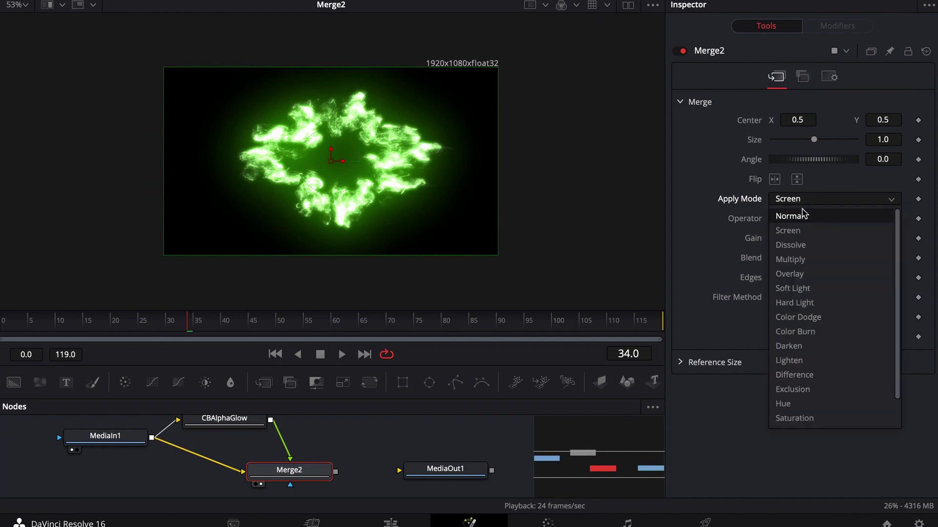
click(791, 360)
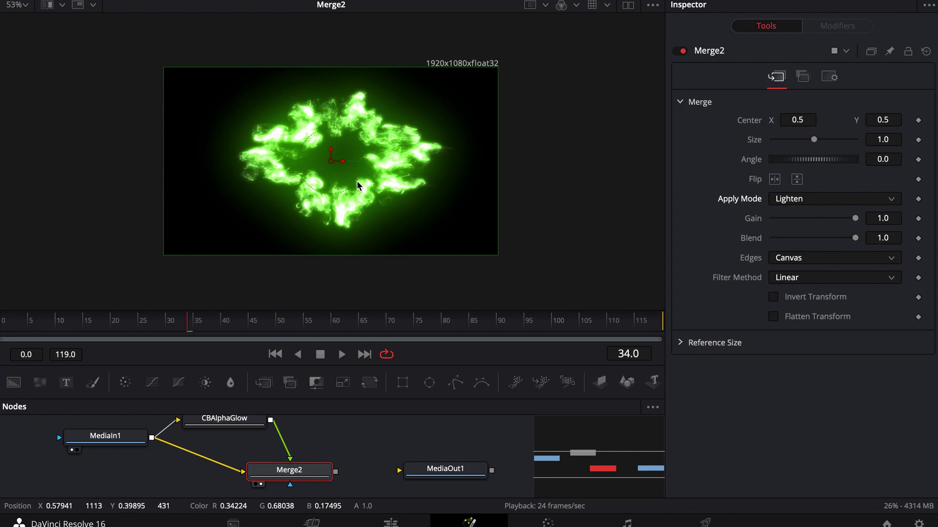
Adjust CBAlphaGlow's Alpha Gain and play the merged green glow to preview it.
click(241, 420)
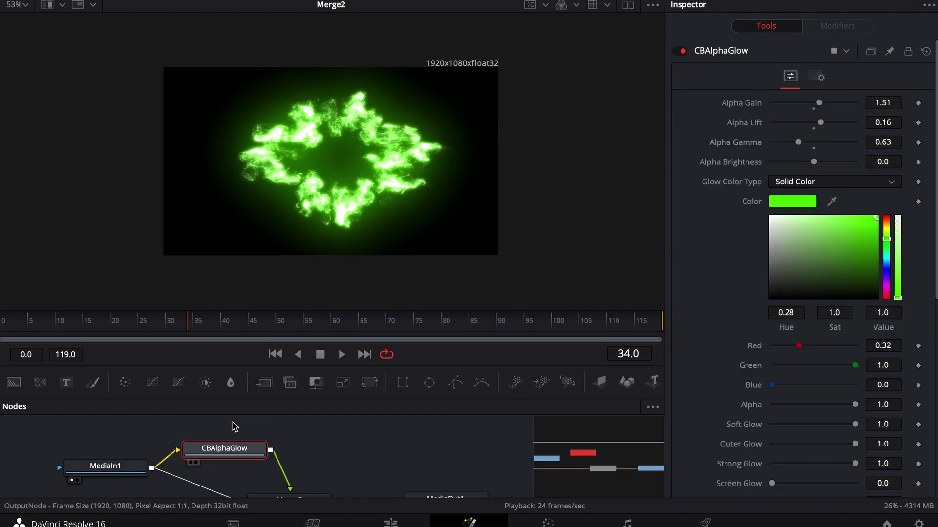
mouse_move(821, 104)
mouse_down()
mouse_move(808, 105)
mouse_move(807, 122)
mouse_move(824, 104)
mouse_up()
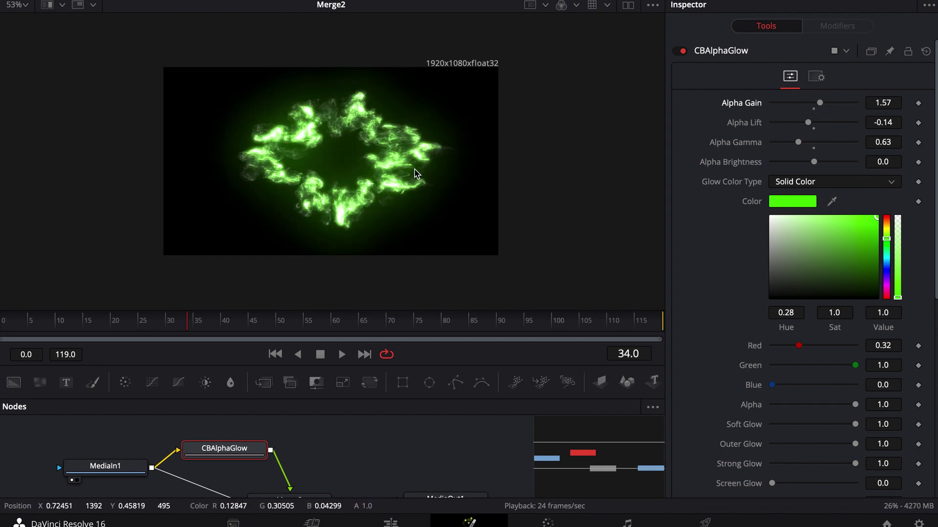
key(space)
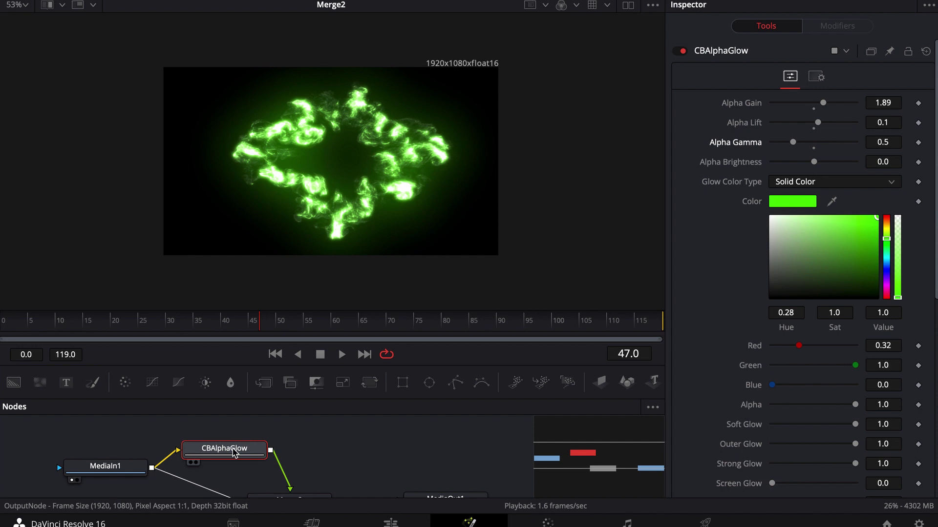
mouse_move(235, 453)
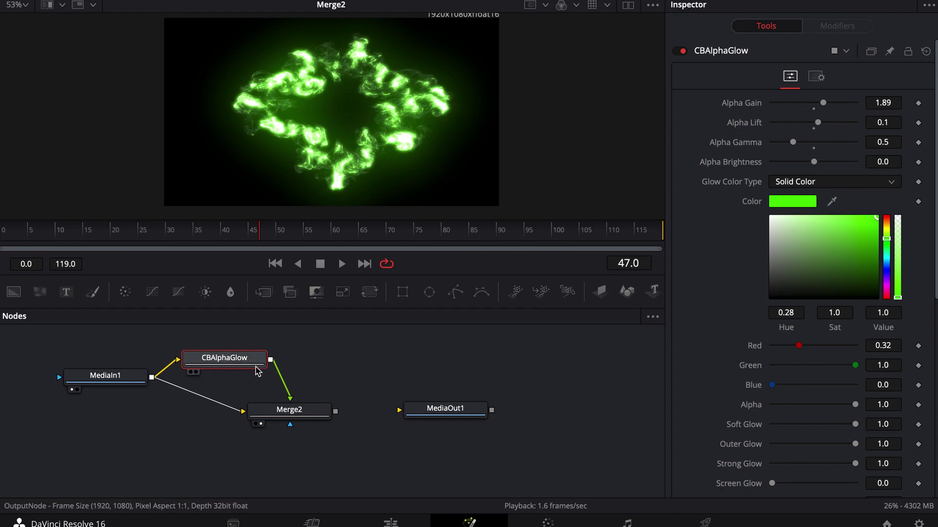
Delete the MediaIn1, CBAlphaGlow and Merge2 nodes and centre the Ellipse1 ring in the frame.
drag(78, 346, 364, 448)
key(BackSpace)
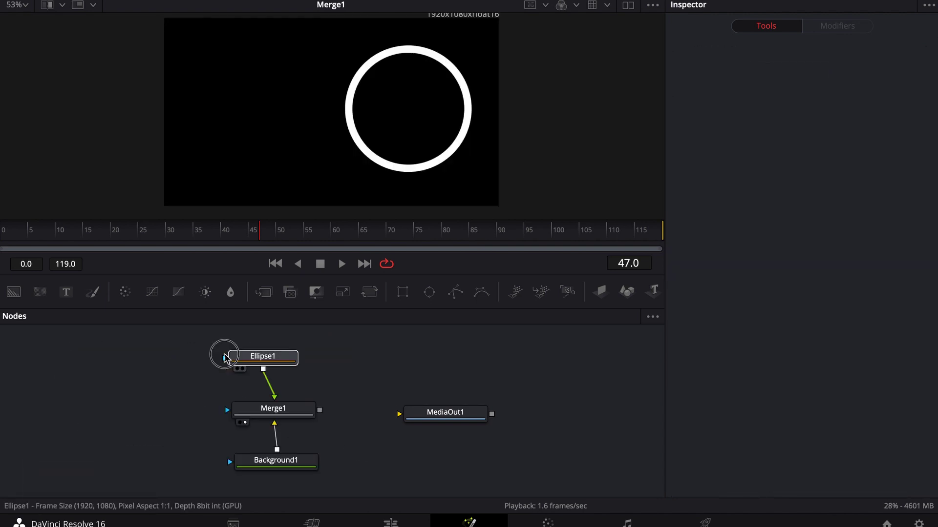
click(123, 356)
drag(448, 113, 362, 127)
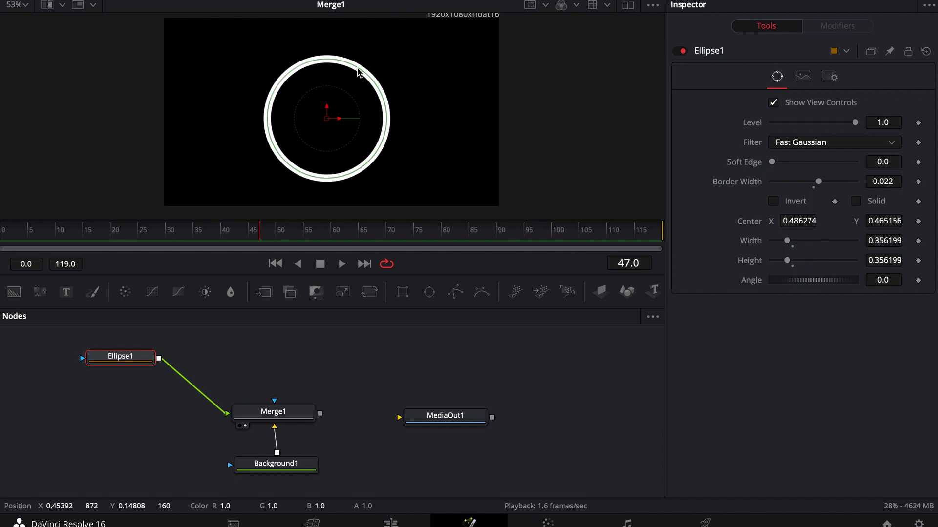
key(1)
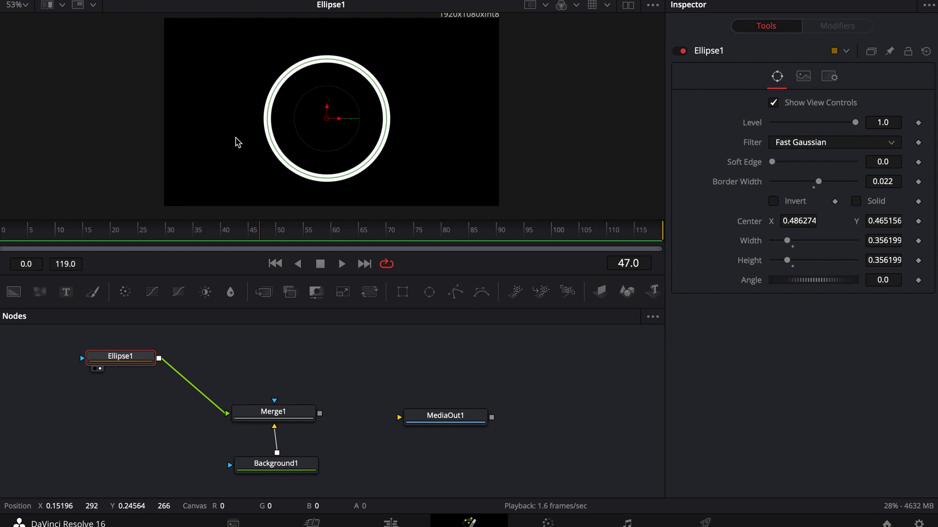
Add CBAlphaGlow after Ellipse1, view the glowing ring, and space the two nodes apart.
key(shift+space)
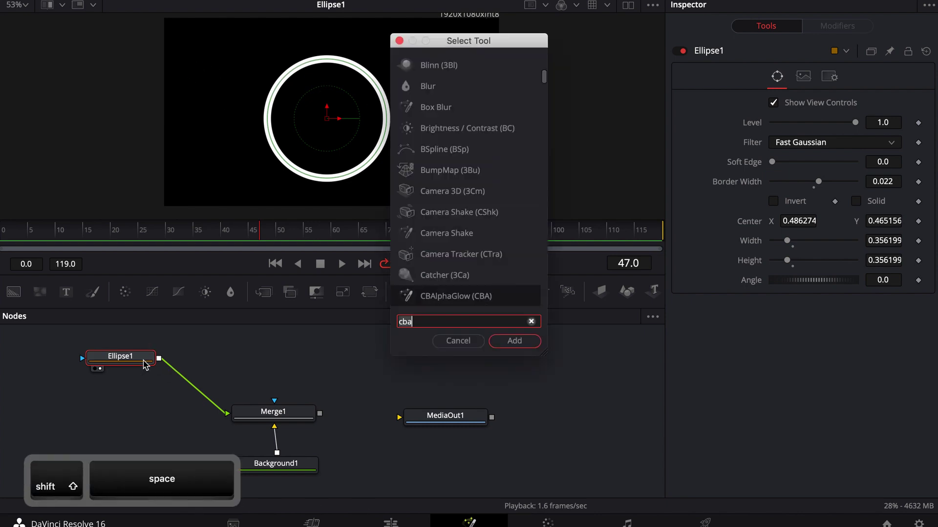
text(cba)
key(Return)
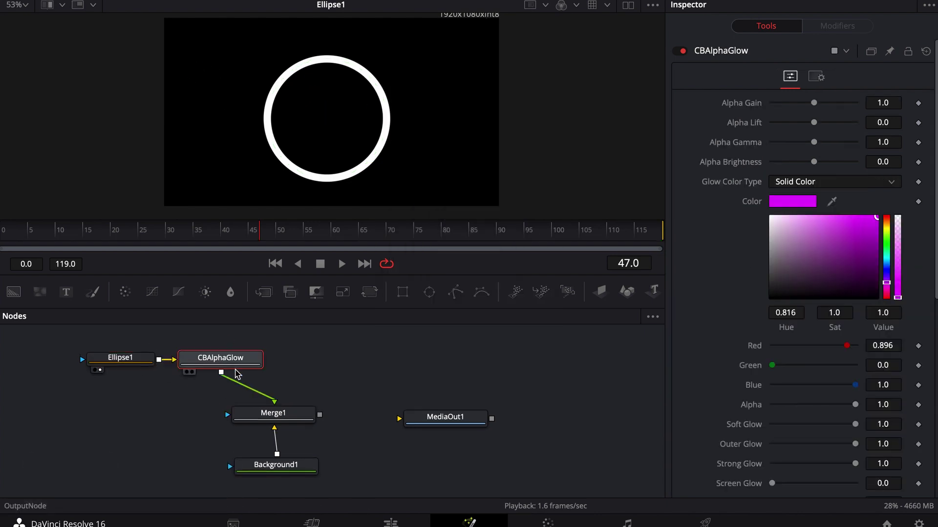
key(1)
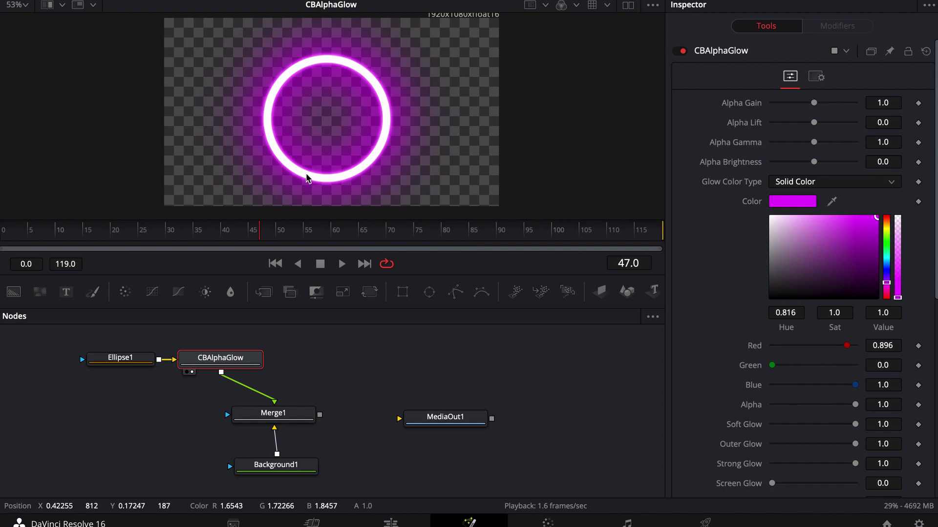
drag(199, 364, 241, 364)
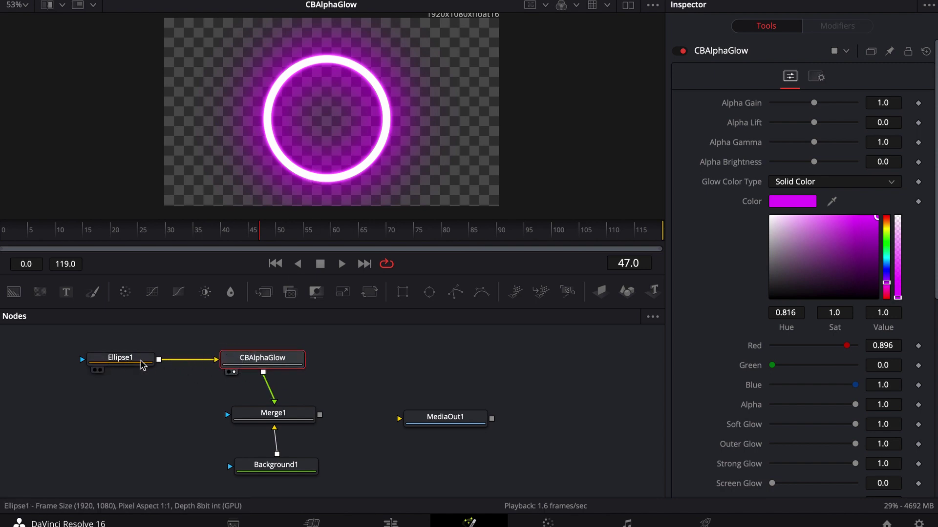
drag(144, 365, 122, 365)
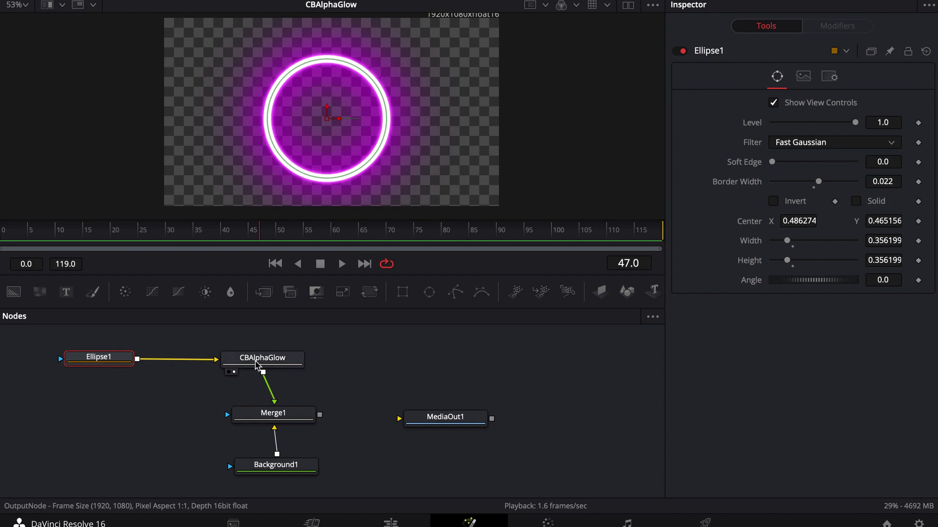
mouse_move(264, 366)
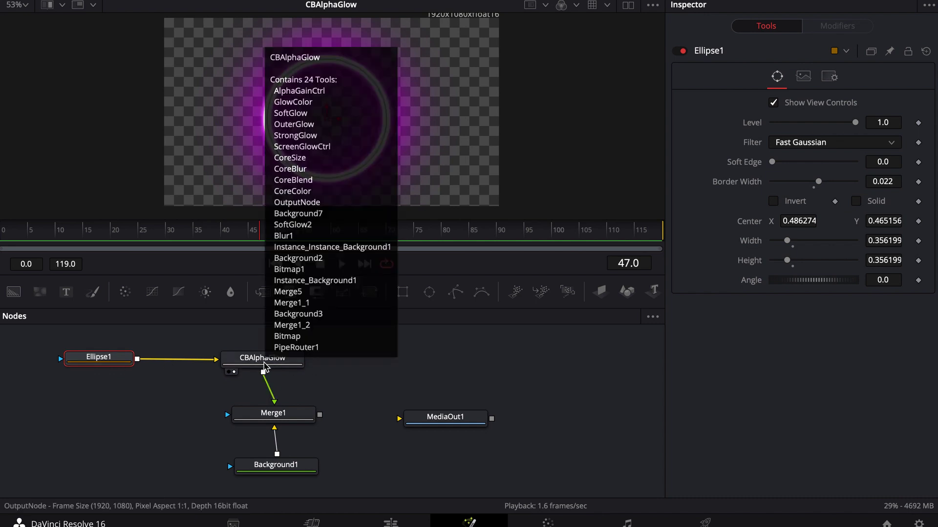
click(377, 373)
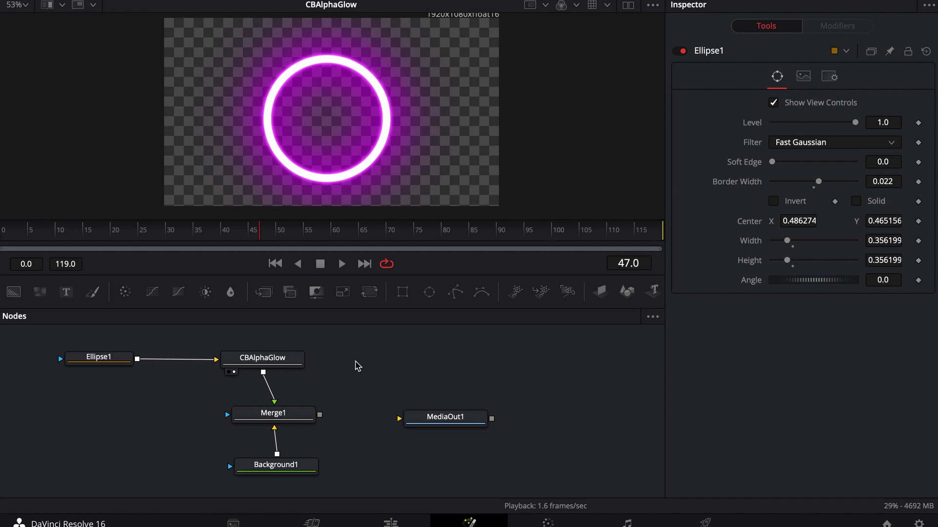
drag(98, 356, 327, 42)
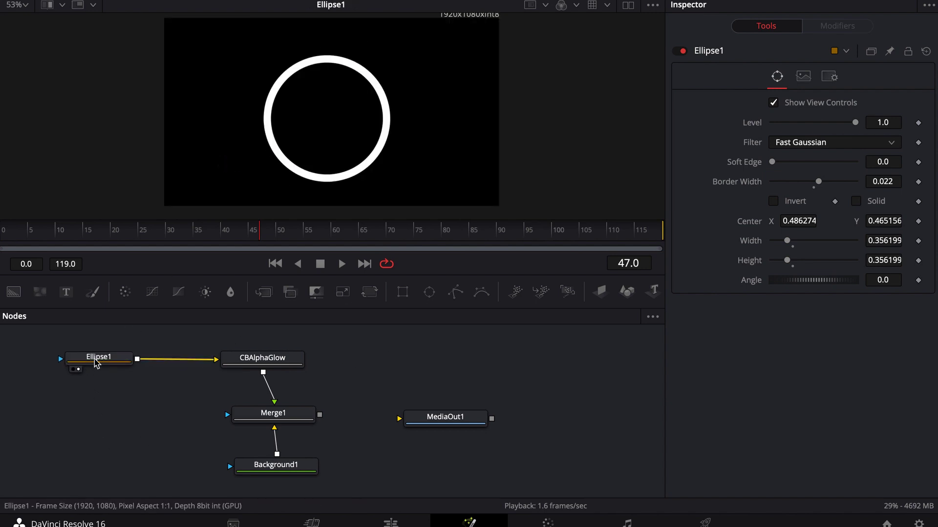
drag(255, 362, 268, 151)
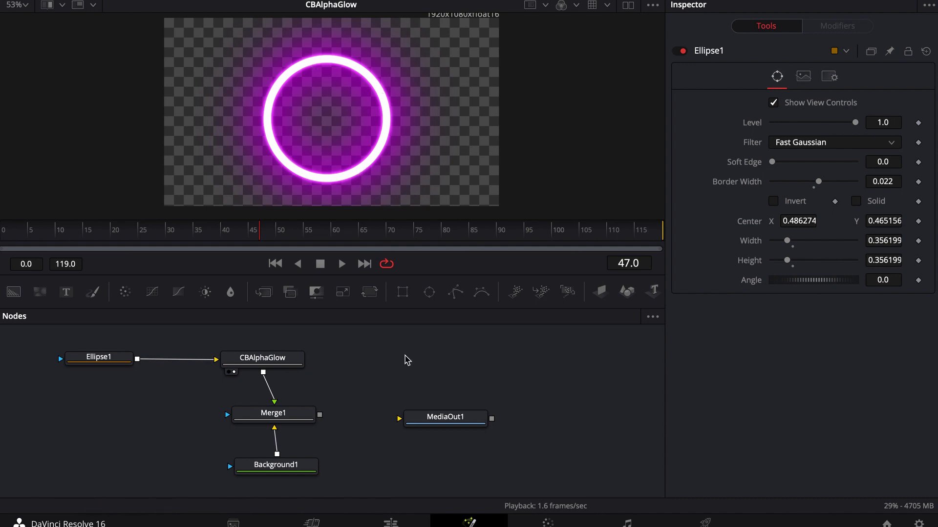
click(271, 360)
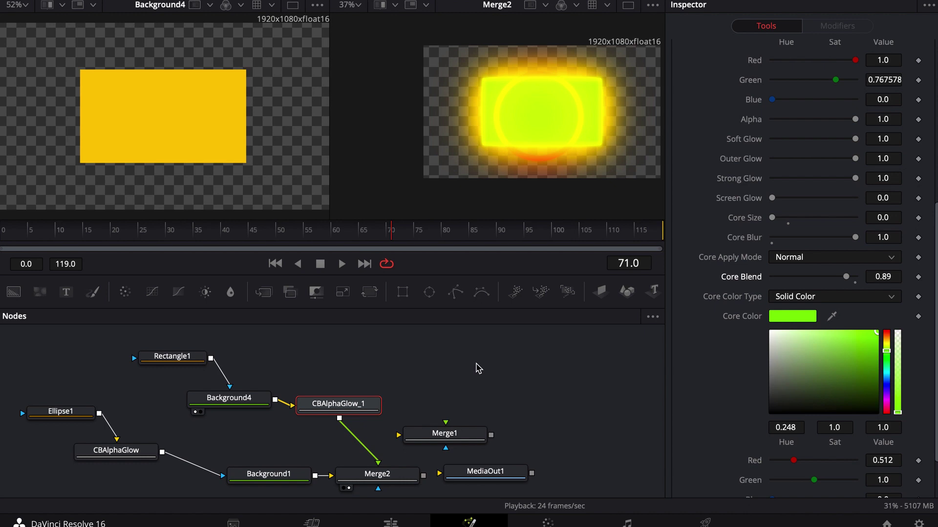
Scroll the Inspector up to CBAlphaGlow_1's yellow glow Color (hue 0.127929) on the rectangle.
scroll(716, 310, up, 5)
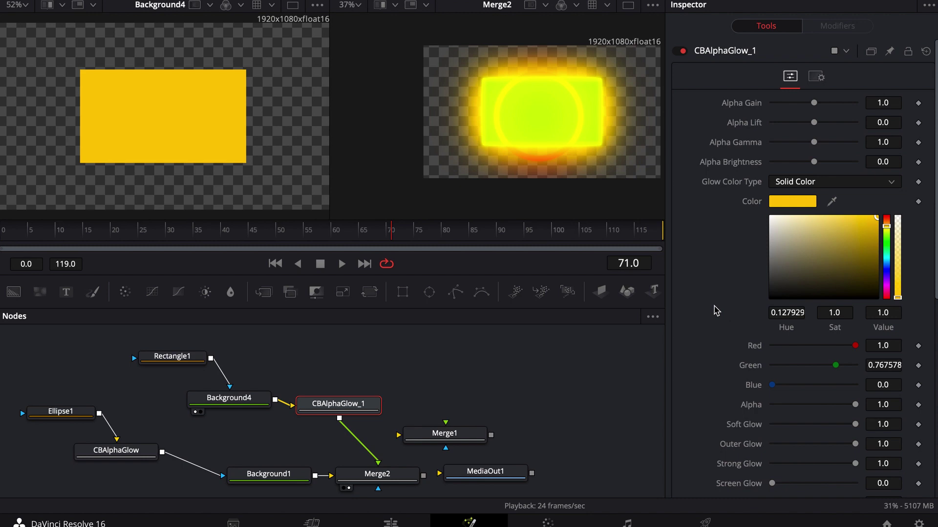